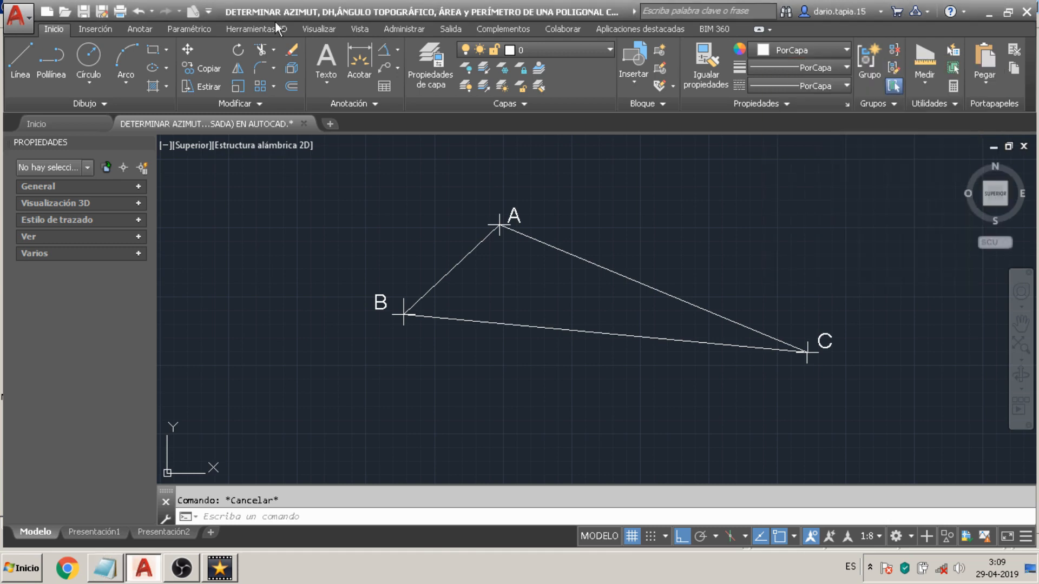
- Switch to Notepad and read the note on placing aligned dimensions between points BA, AC and CB
scroll(135, 30, down, 2)
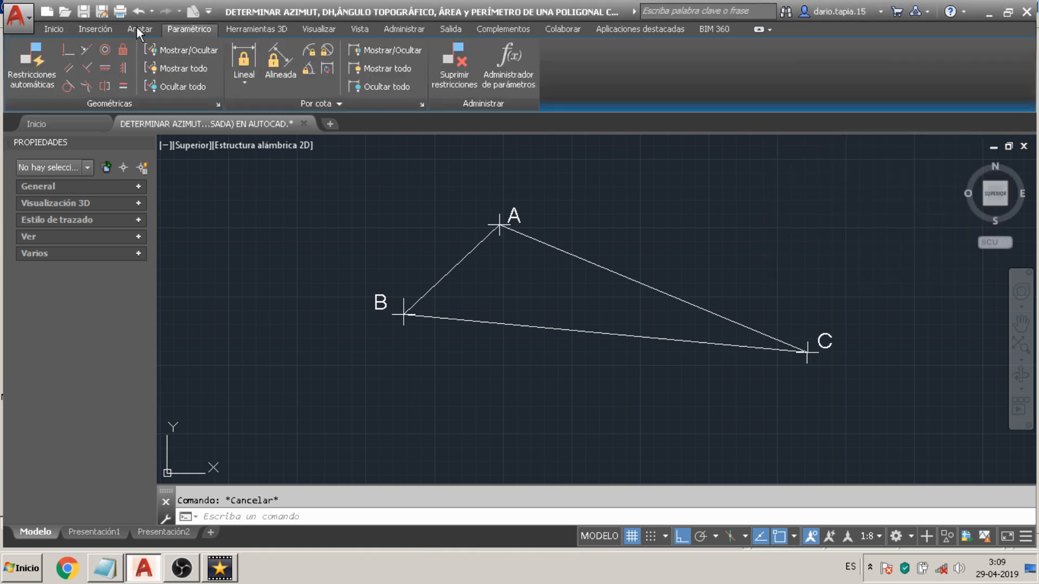
click(52, 29)
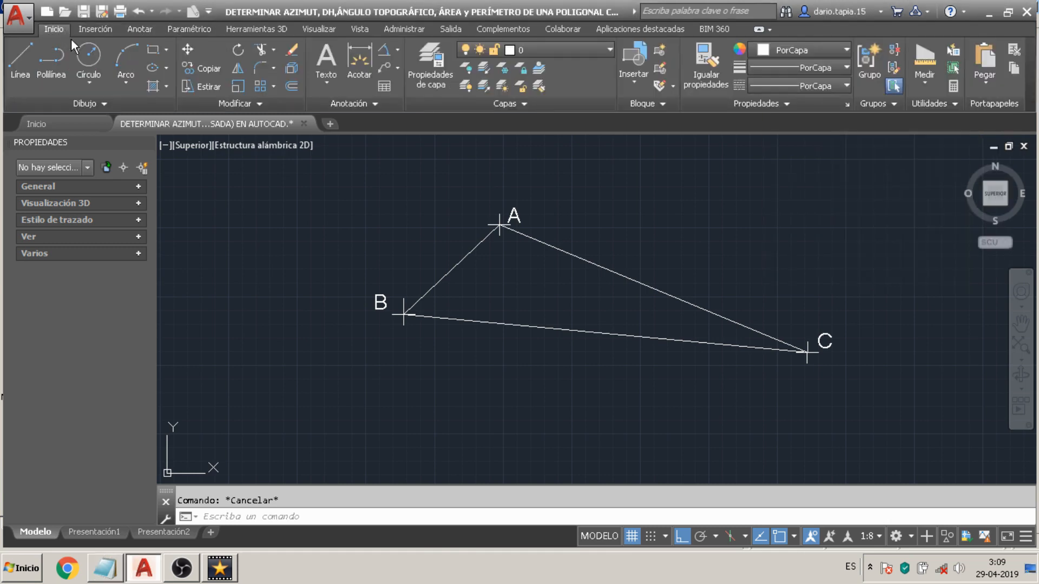
key(alt+Tab)
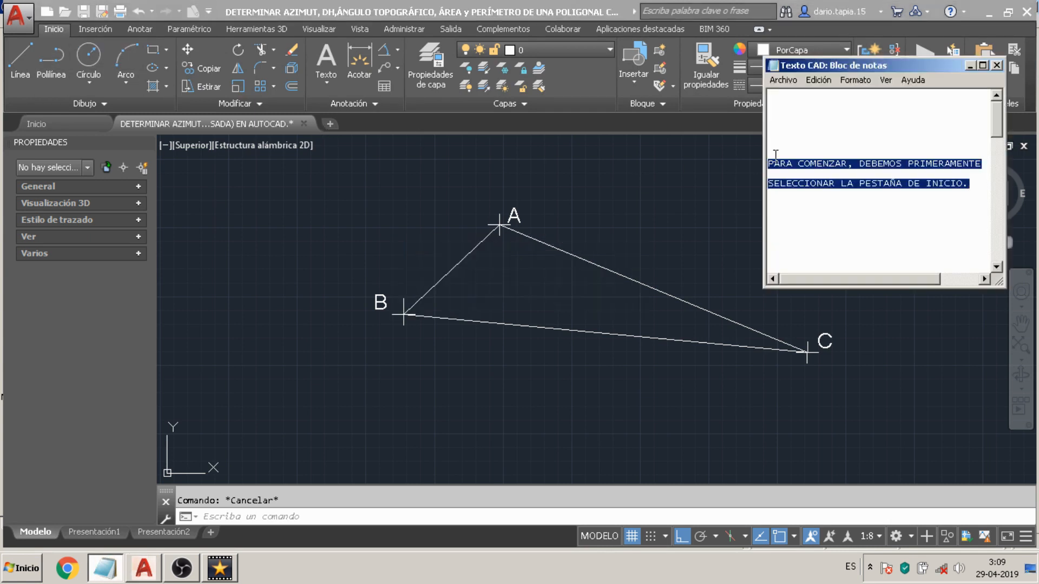
drag(999, 134, 994, 157)
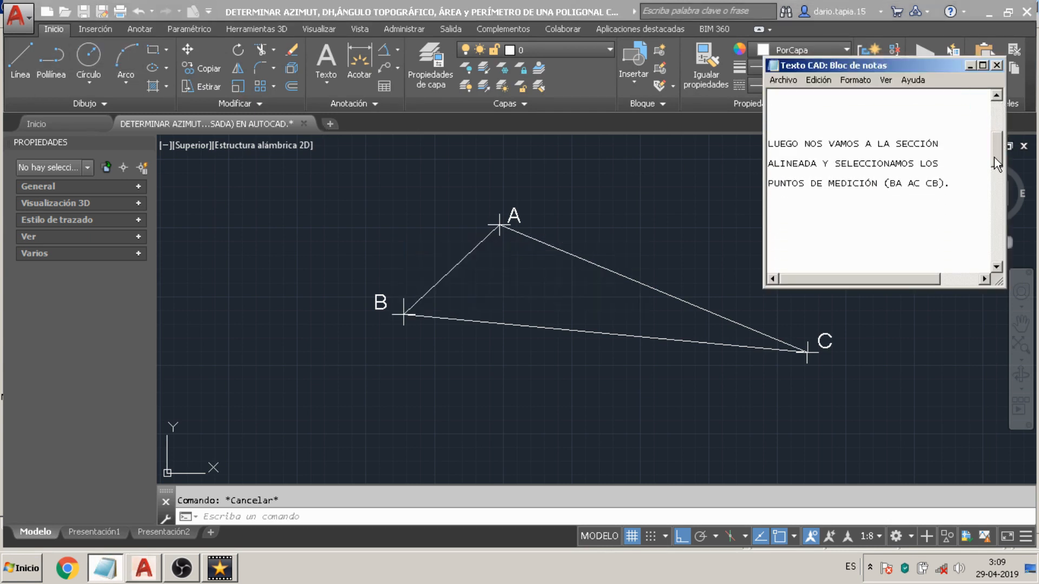
drag(768, 154, 947, 193)
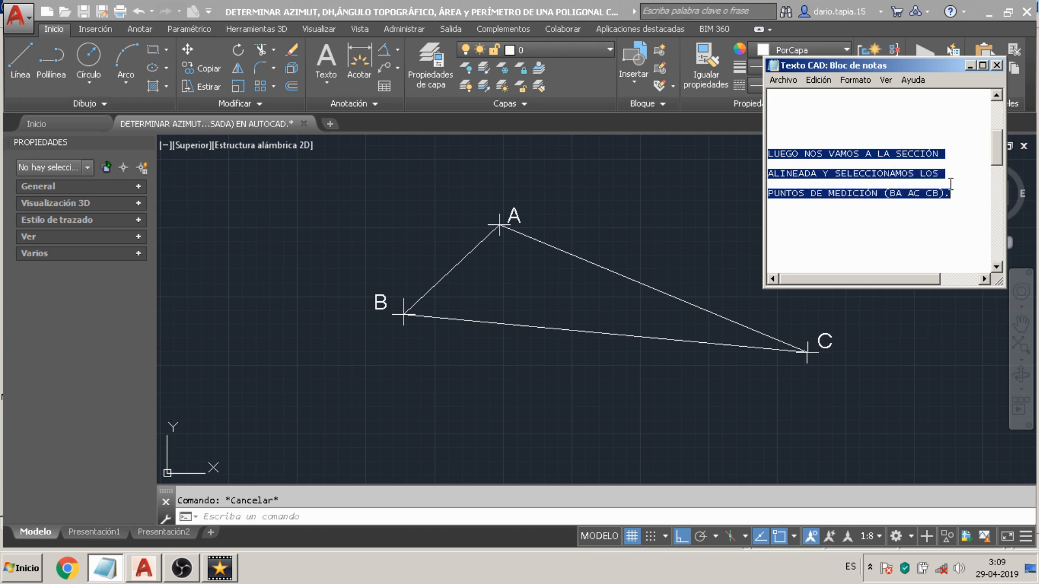
- Return to AutoCAD and add an aligned dimension from point B to point A, placed outside the triangle
click(356, 145)
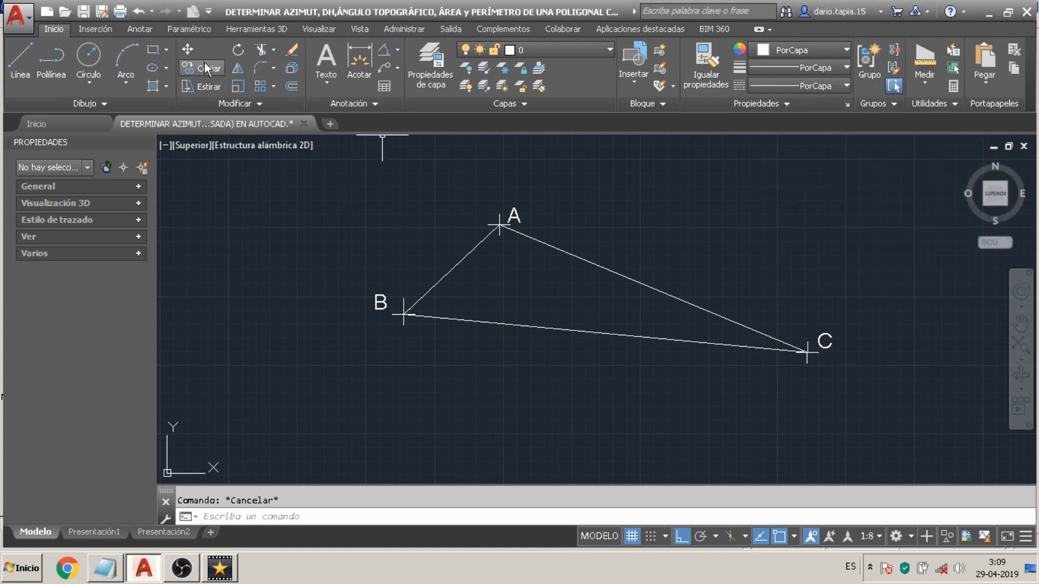
click(398, 50)
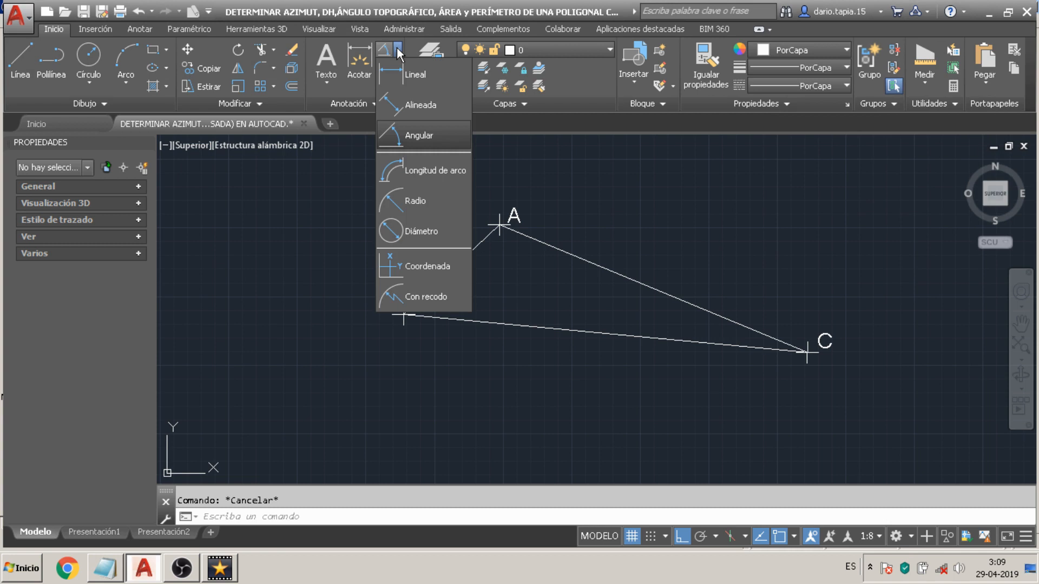
click(421, 104)
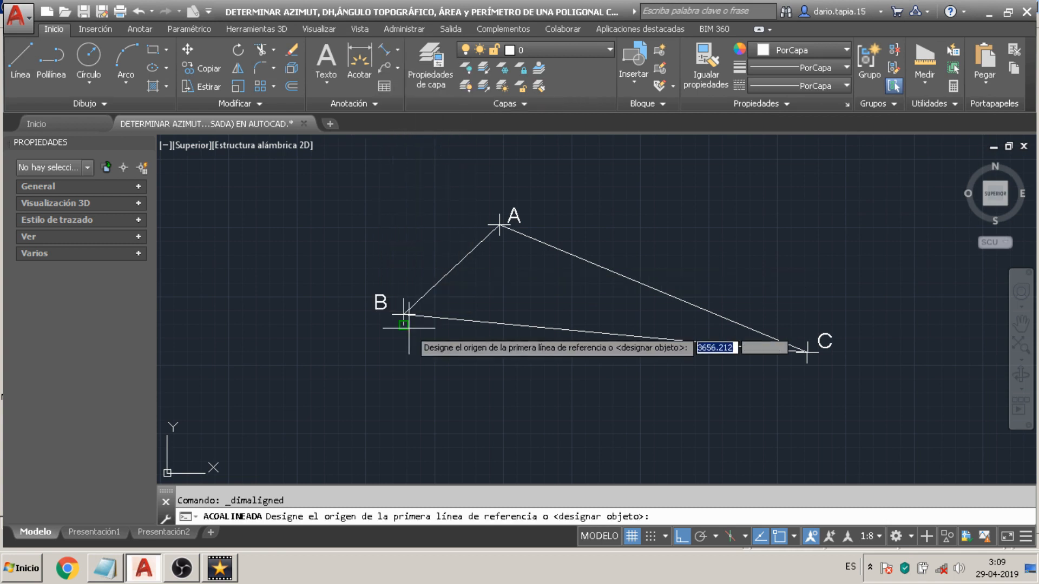
click(406, 314)
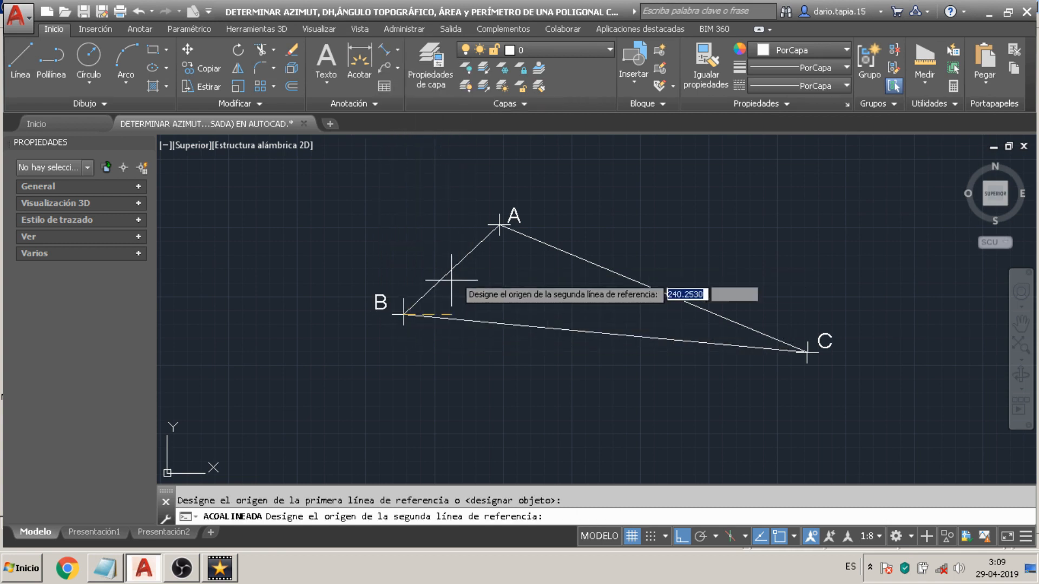
click(498, 225)
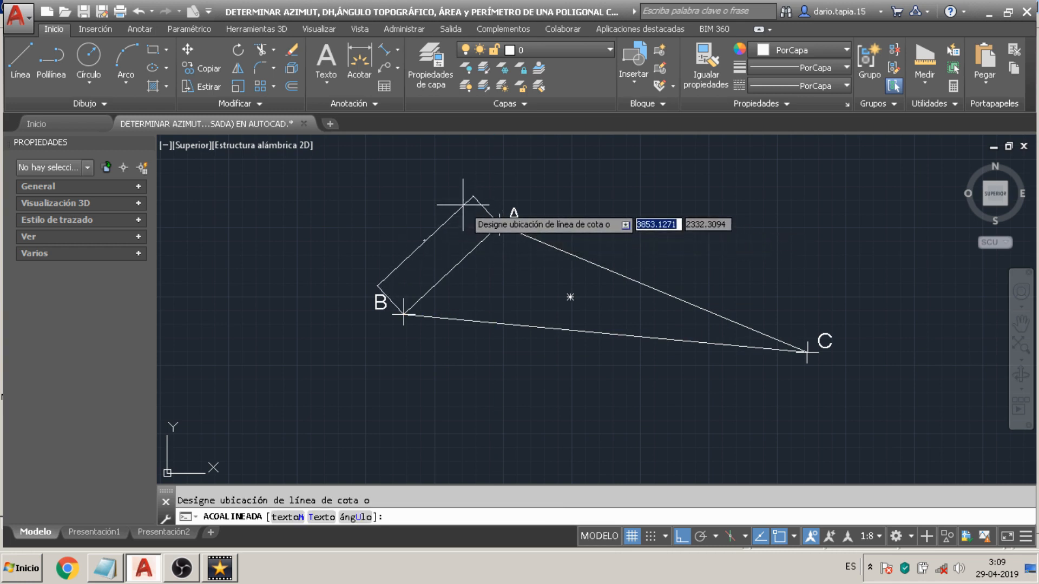
click(465, 204)
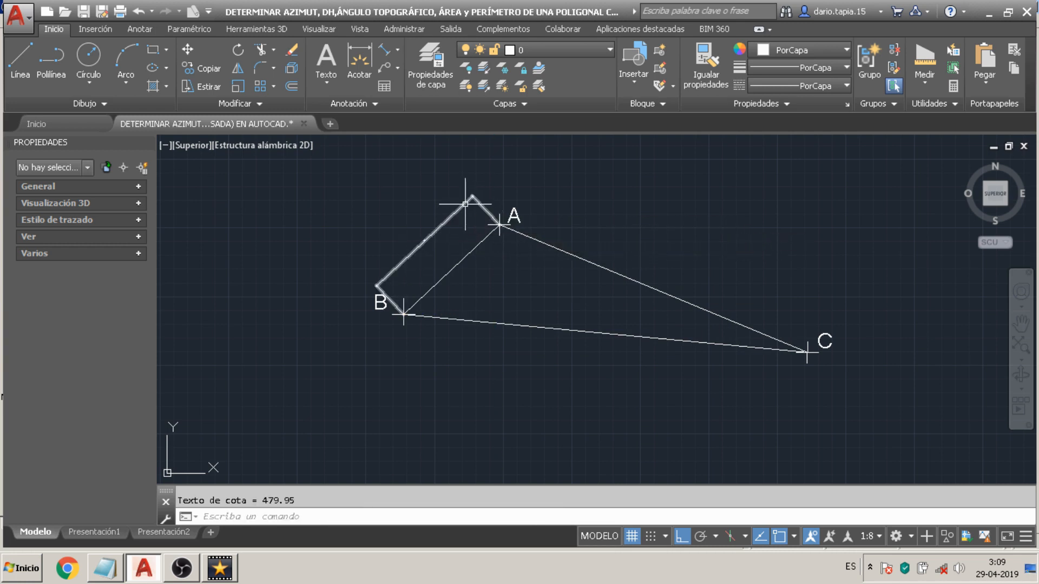
- Add an aligned dimension from point A to point C, placed outside the triangle
click(385, 50)
click(499, 225)
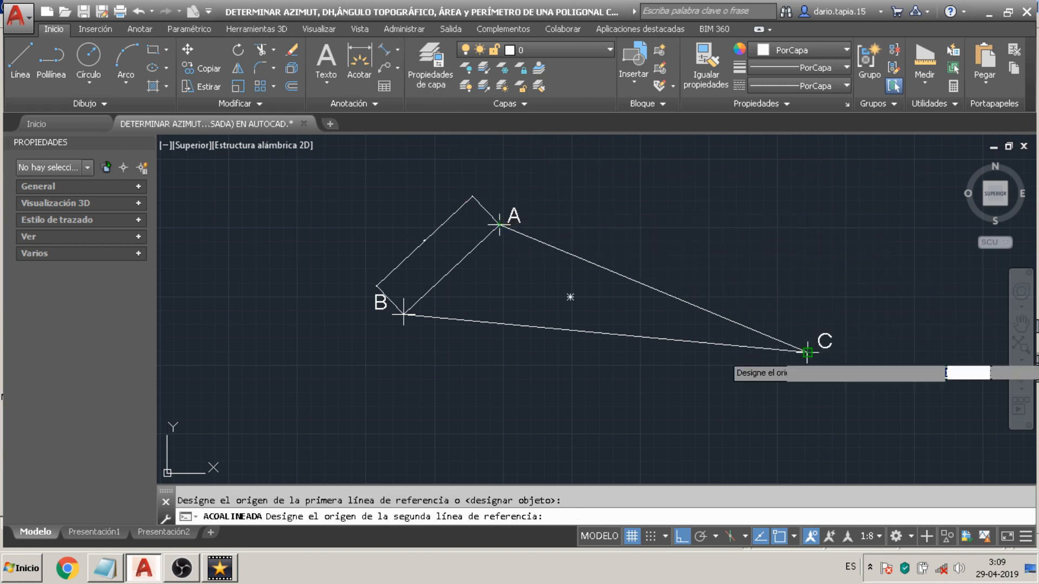
click(806, 352)
click(830, 320)
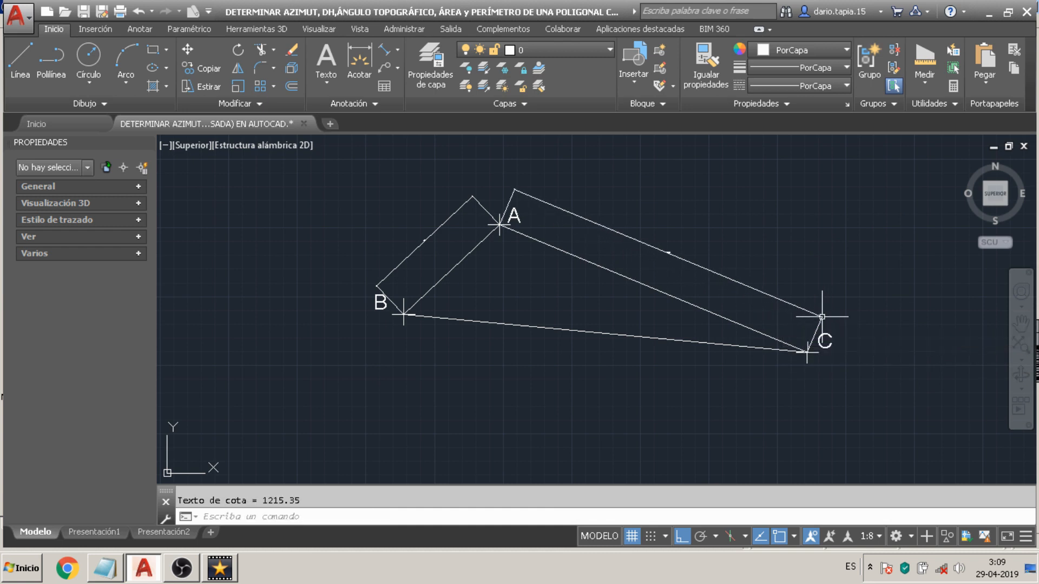
- Add an aligned dimension from point C to point B, placed below the triangle
click(385, 49)
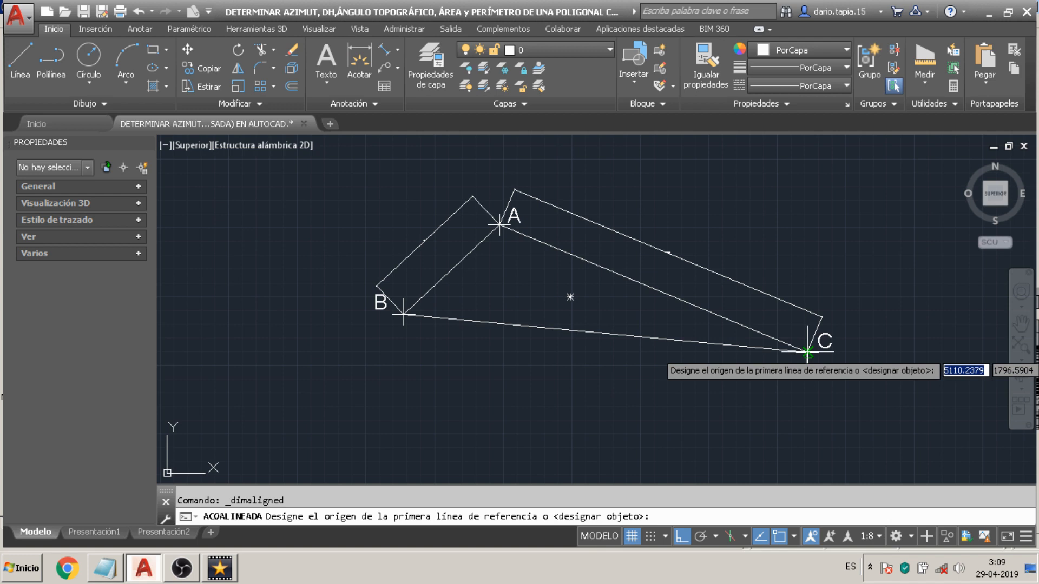
click(808, 352)
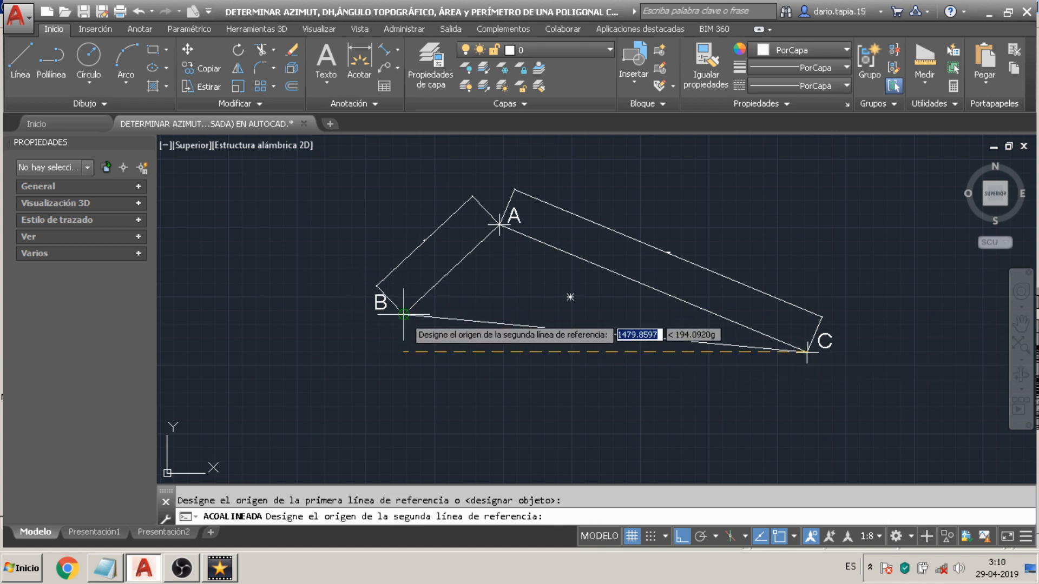
click(404, 314)
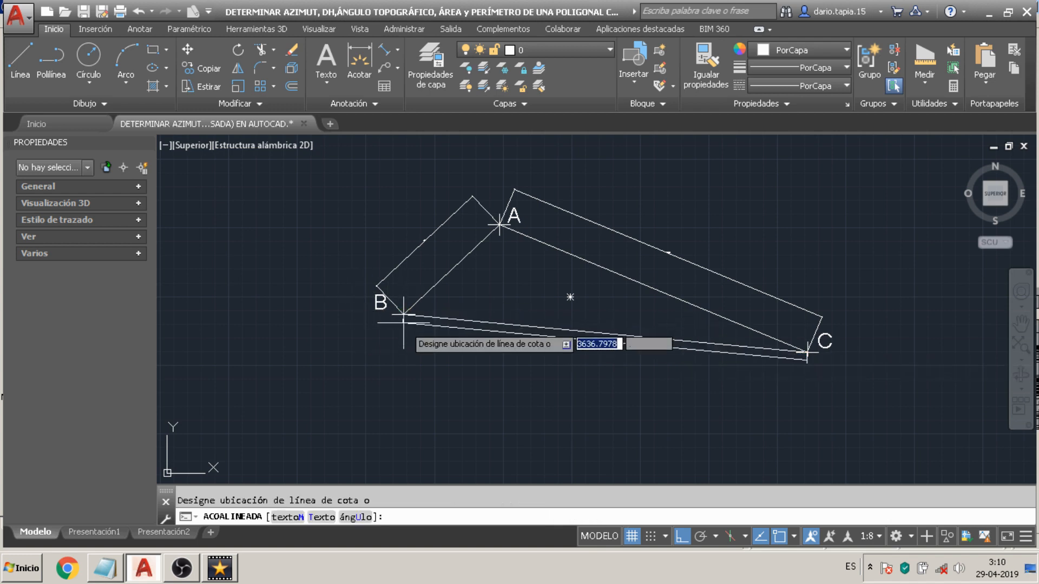
click(404, 352)
- Switch to Notepad and read the note on enlarging the text of the aligned dimensions
key(alt+Tab)
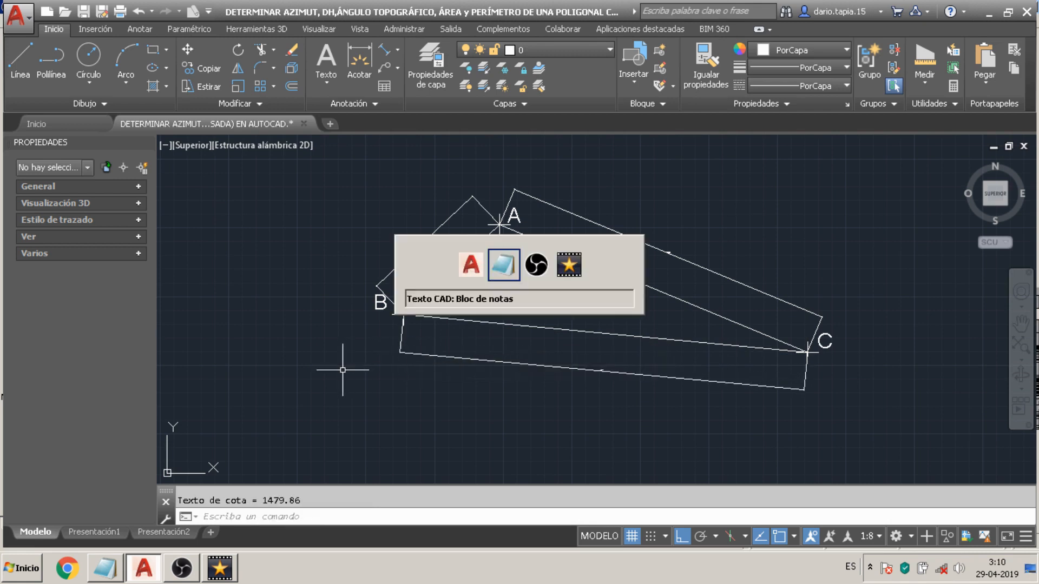
drag(993, 158, 998, 198)
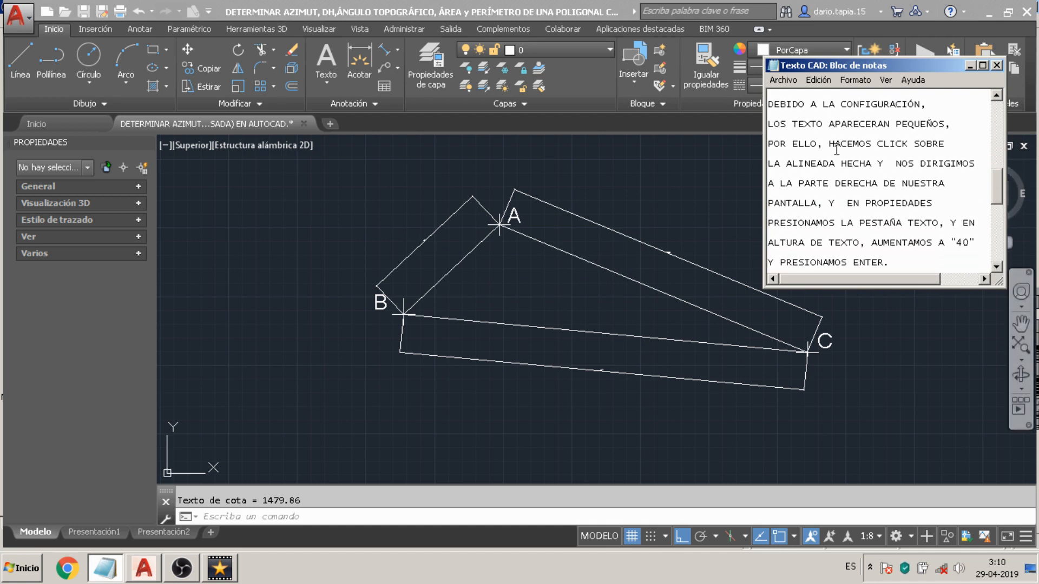
drag(769, 102, 924, 109)
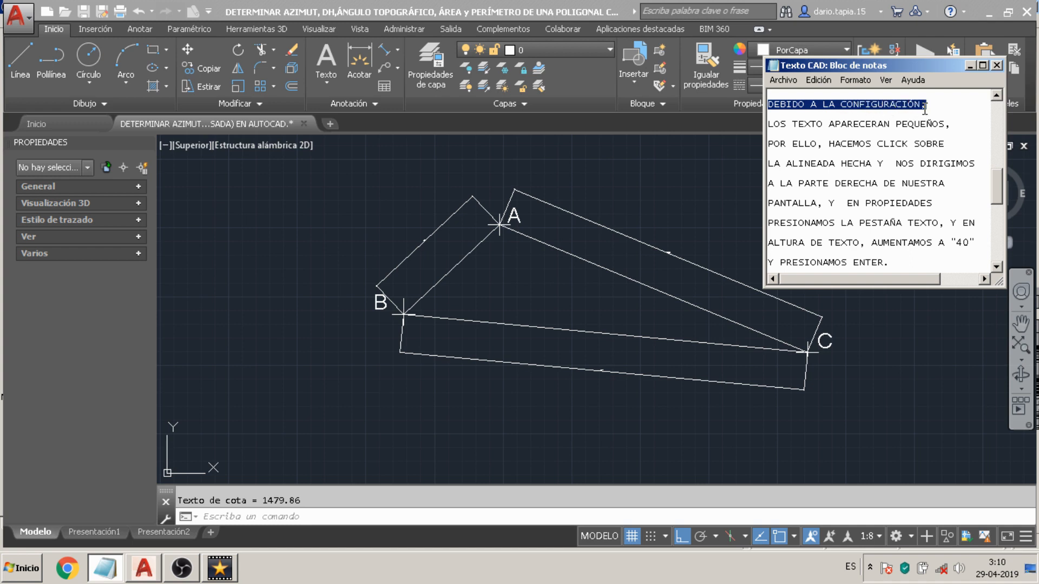
drag(778, 118, 895, 261)
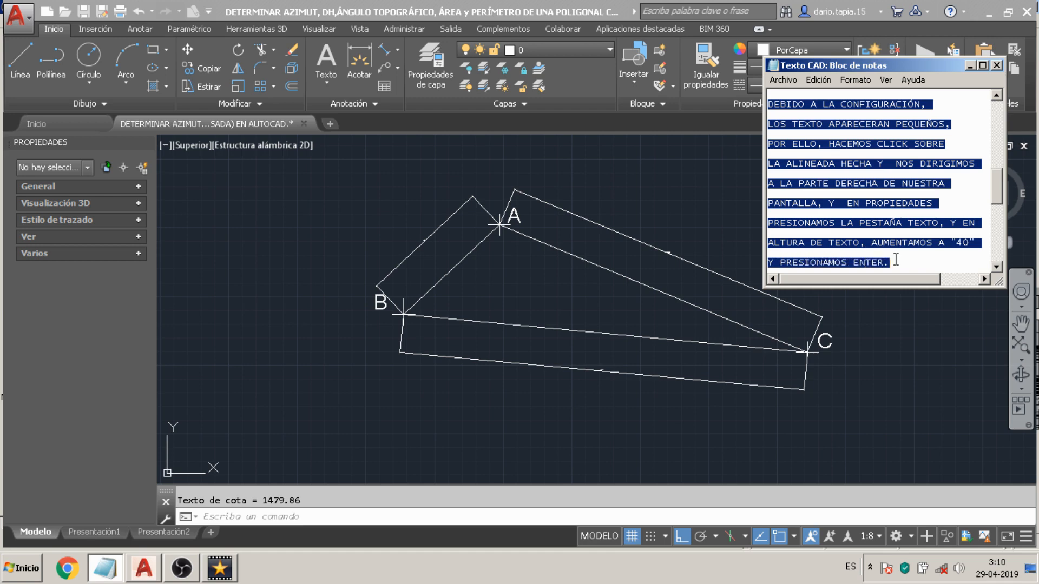
- Return to AutoCAD and set the text height of the aligned dimension on side BA to 40
click(722, 186)
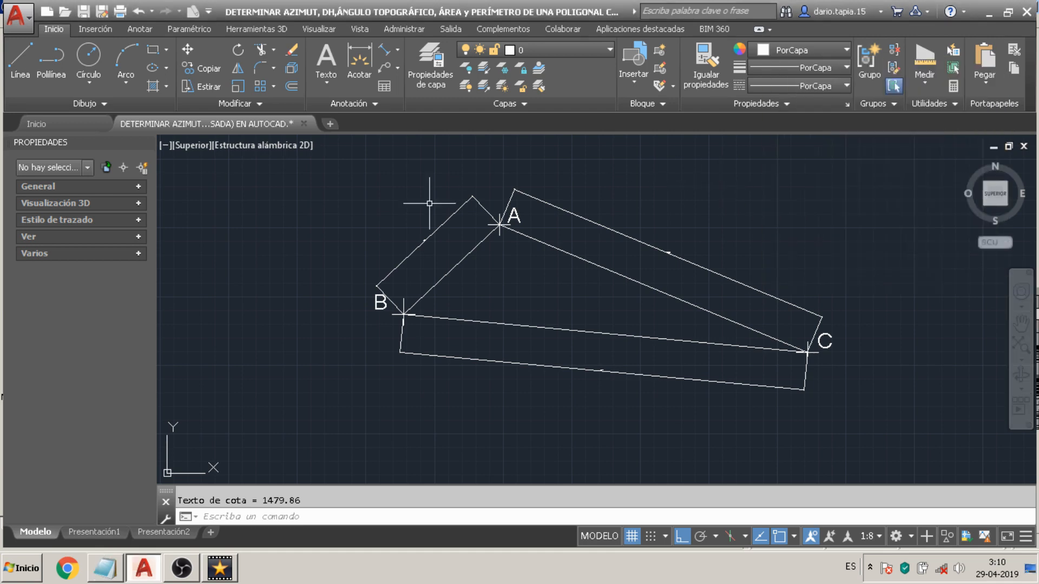
click(431, 236)
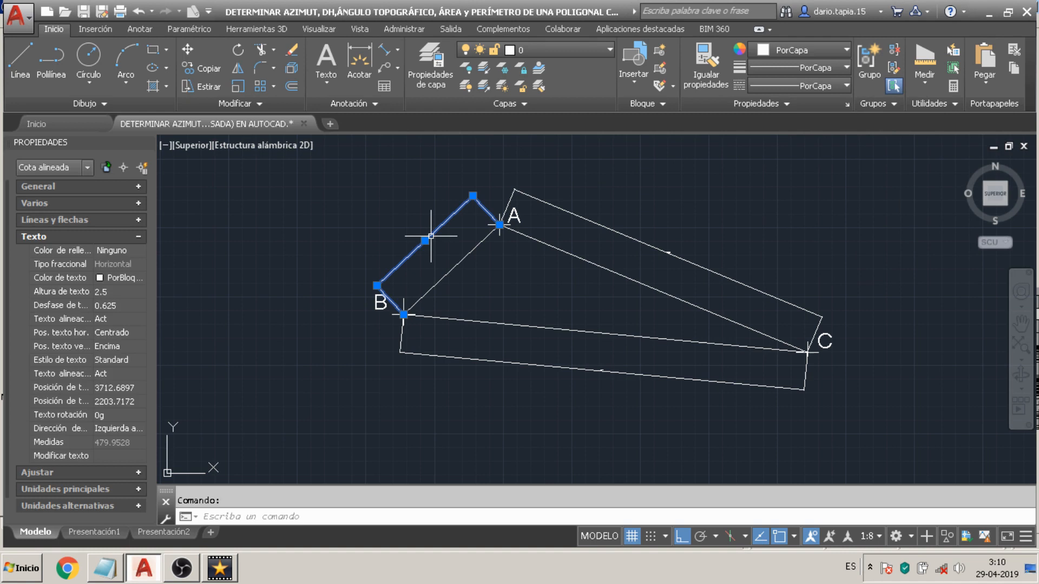
click(134, 236)
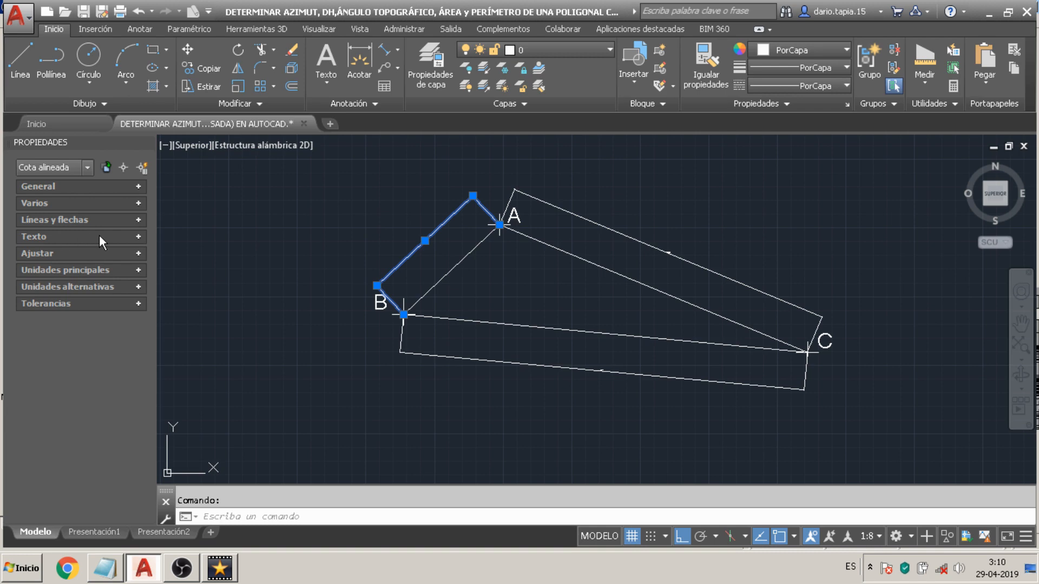
click(140, 236)
click(111, 291)
text(40)
key(Tab)
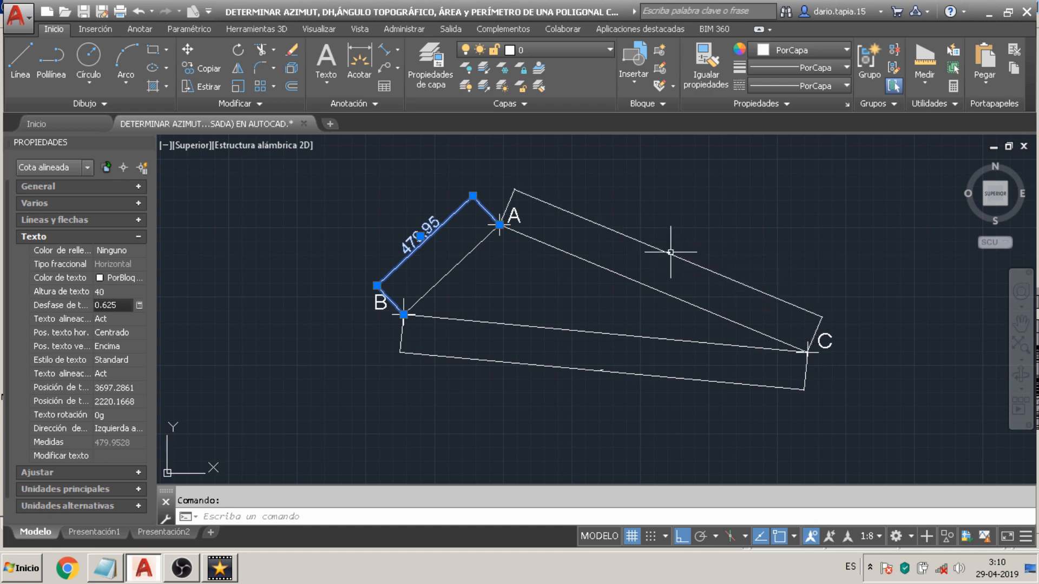
key(Escape)
- Set the text height of the aligned dimension on side AC to 40
click(666, 250)
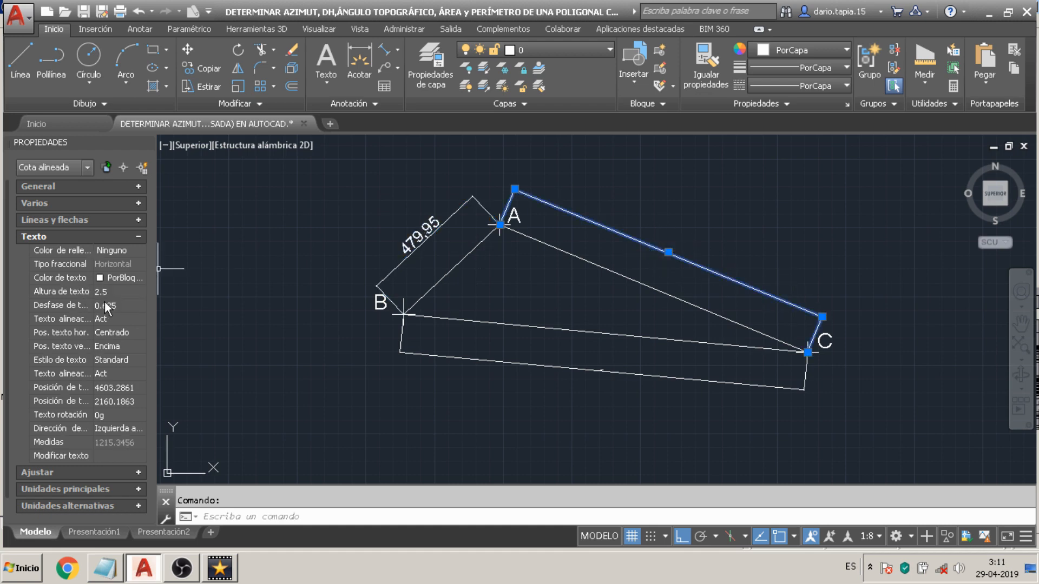
click(113, 291)
text(40)
key(Tab)
key(Escape)
- Set the text height of the aligned dimension on side CB to 40 and clear the selection
click(551, 366)
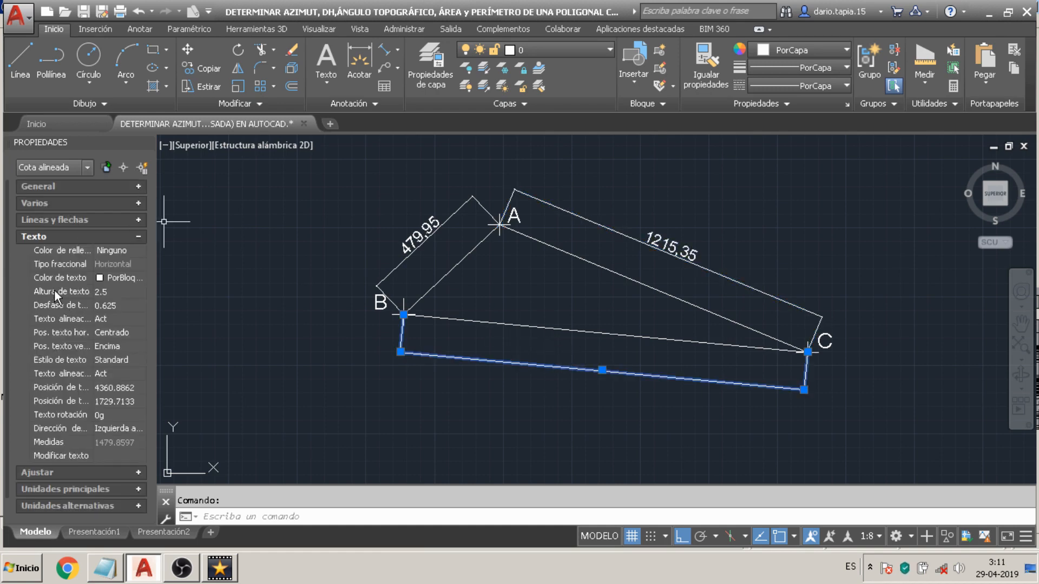
click(102, 291)
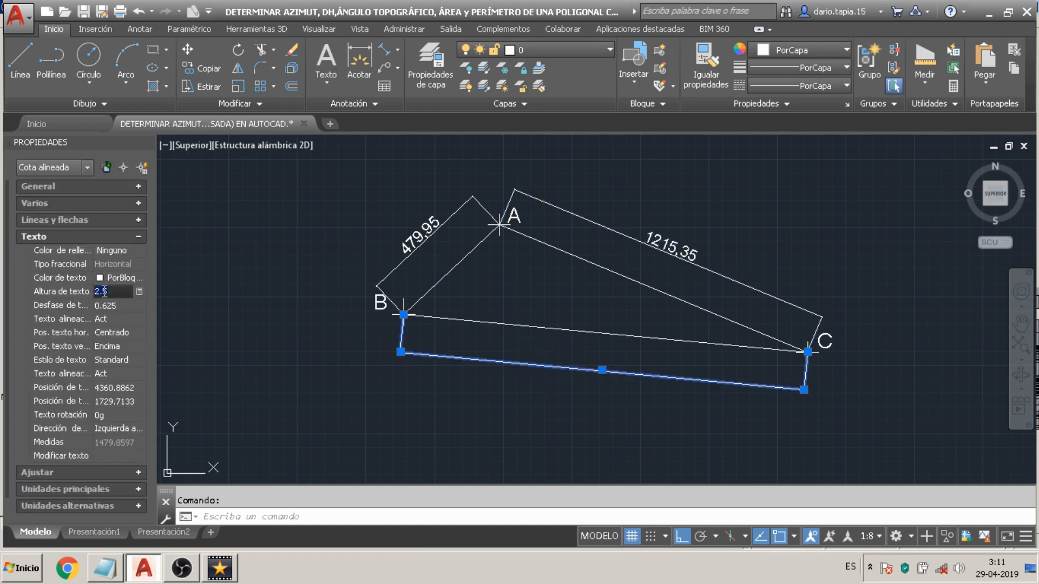
text(40)
key(Tab)
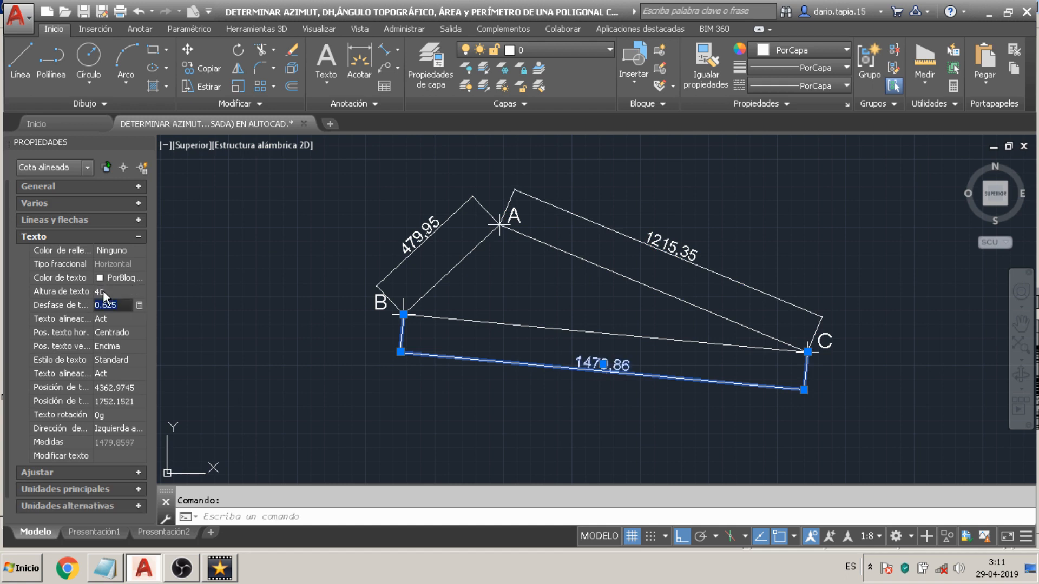
click(337, 352)
key(Escape)
key(Escape)
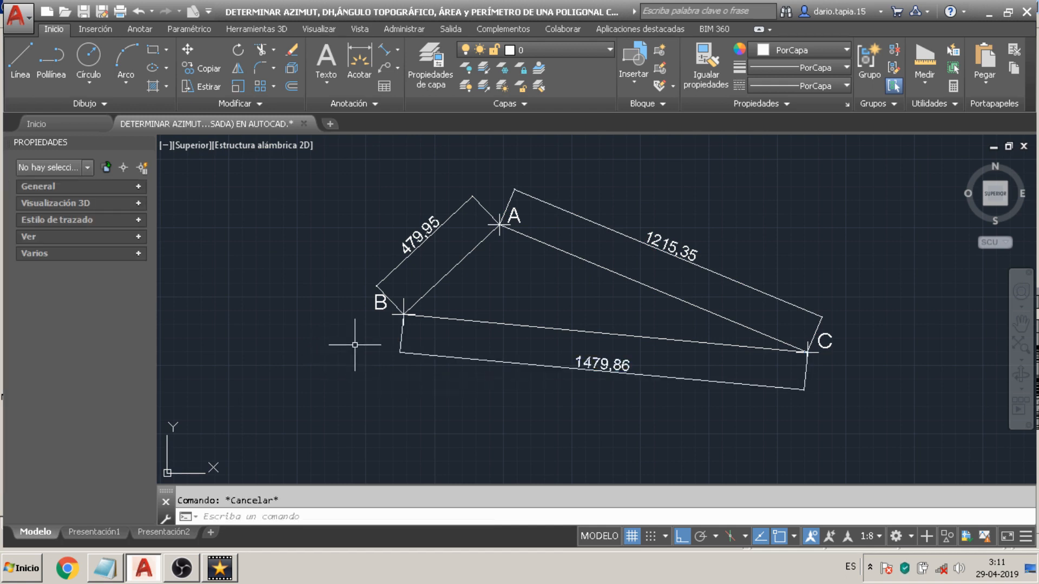
- Switch to Notepad and read the note on verifying the drawing units with the UNIDADES command
key(alt+Tab)
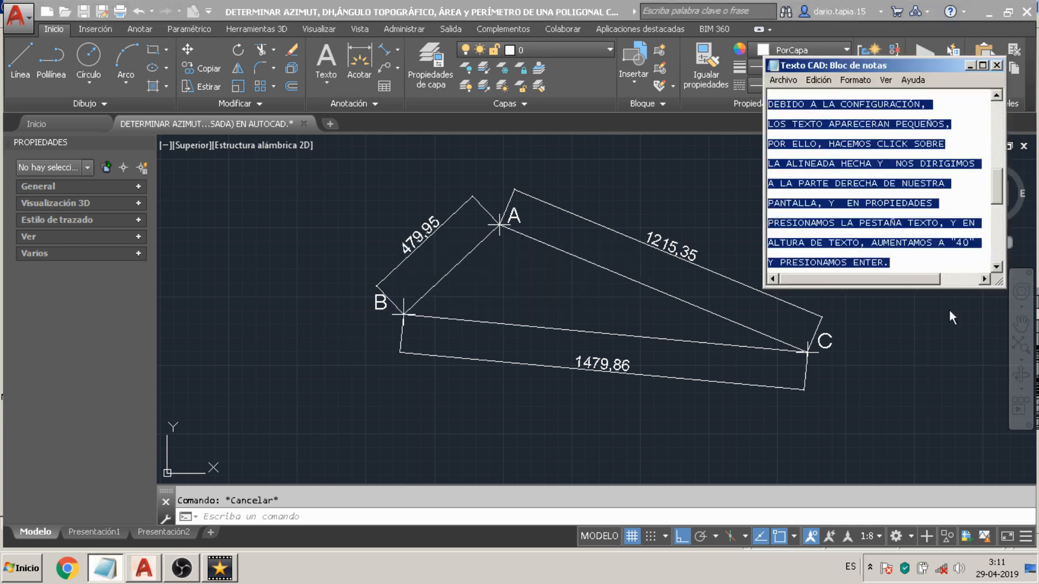
drag(996, 179, 991, 221)
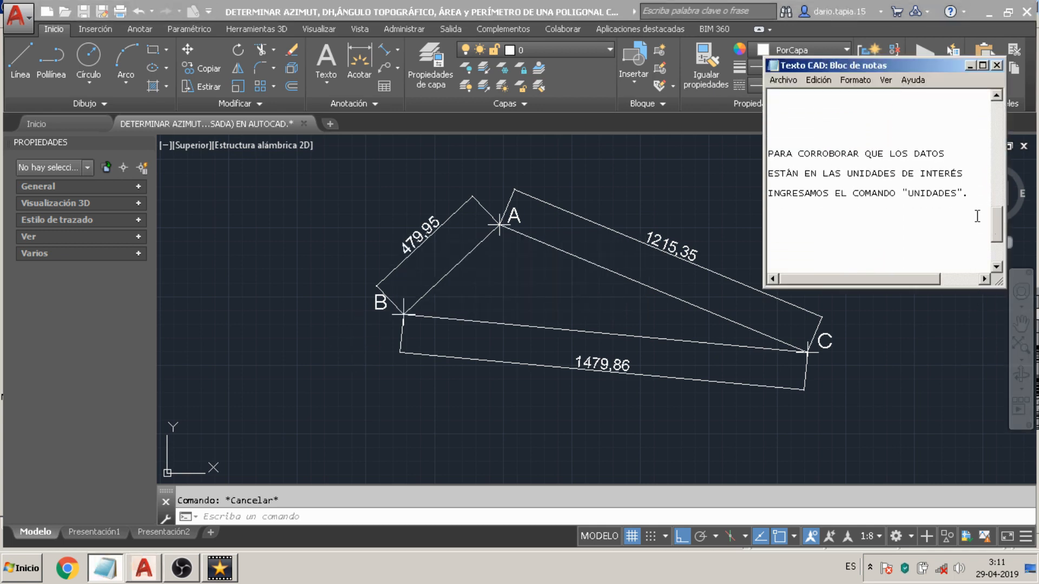
drag(770, 155, 971, 194)
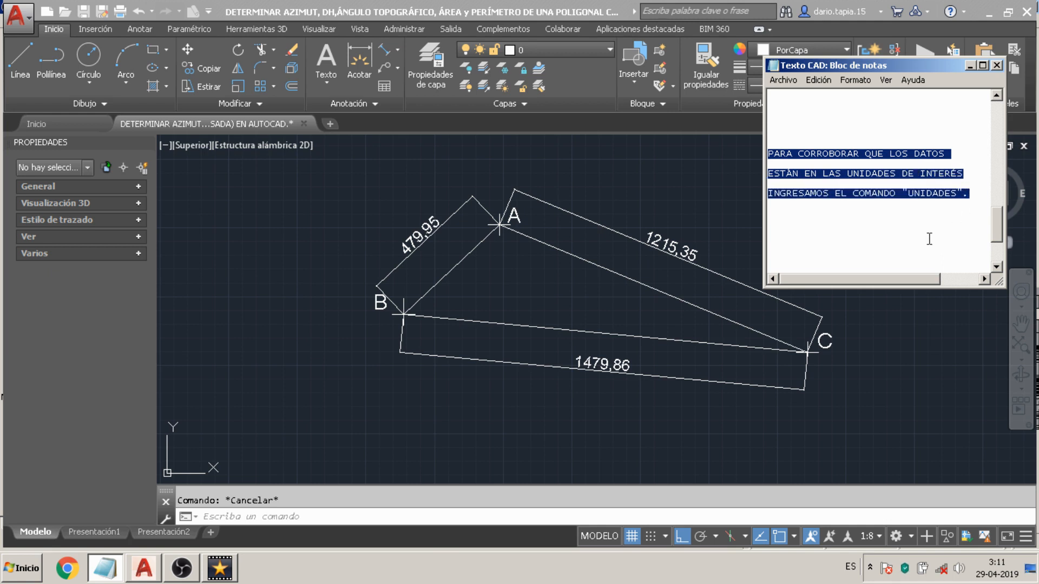
click(823, 244)
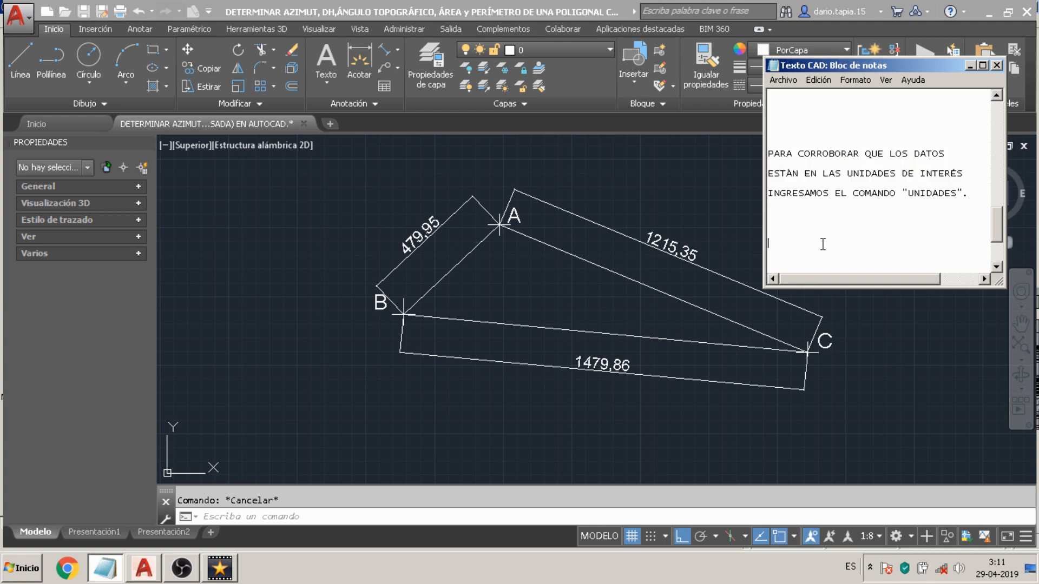
- Return to AutoCAD, open the drawing units with the UNIDADES command and confirm Metros as the insertion scale unit
click(473, 447)
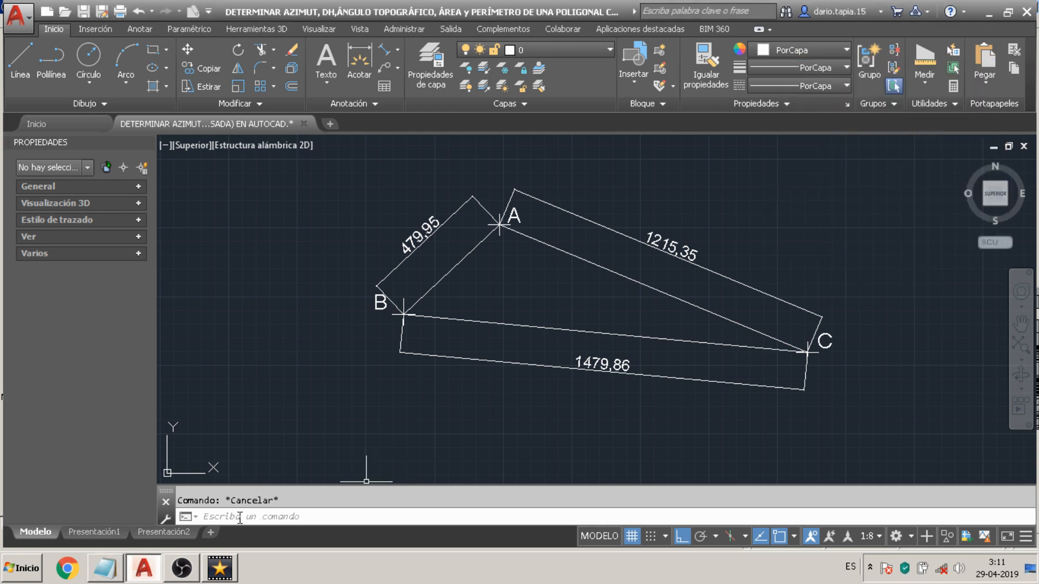
click(272, 512)
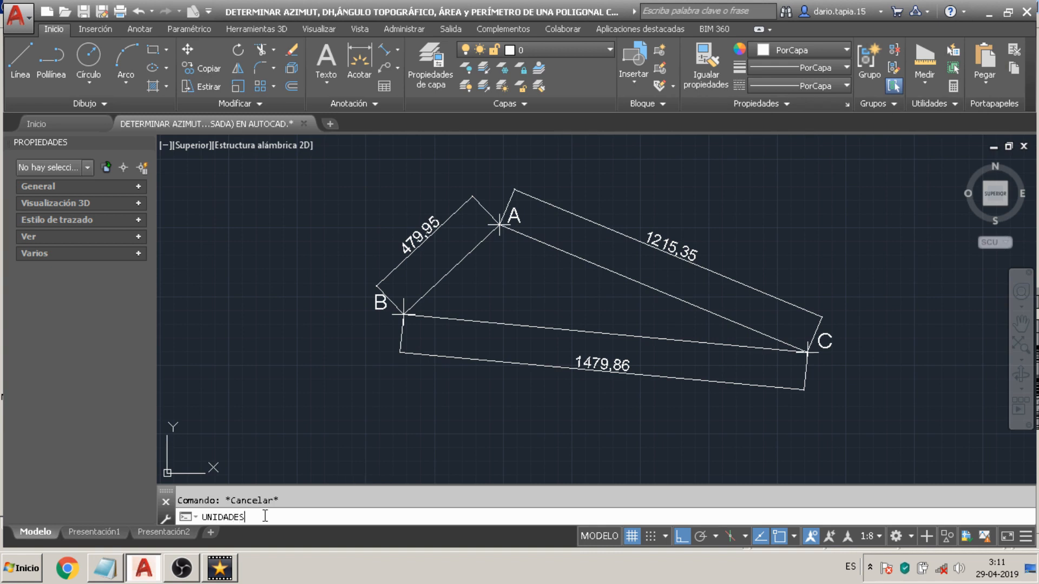
key(Return)
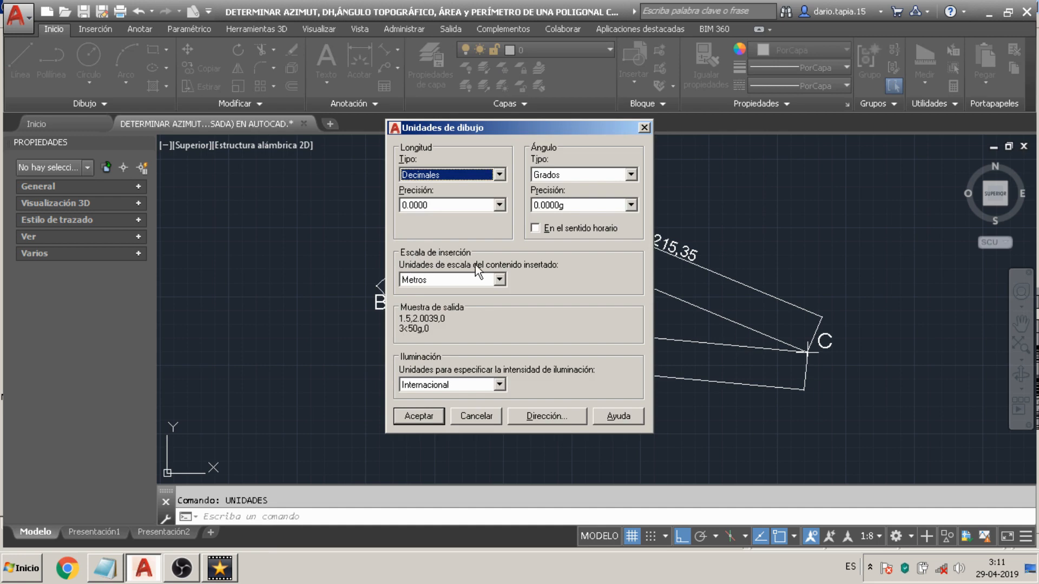
click(505, 280)
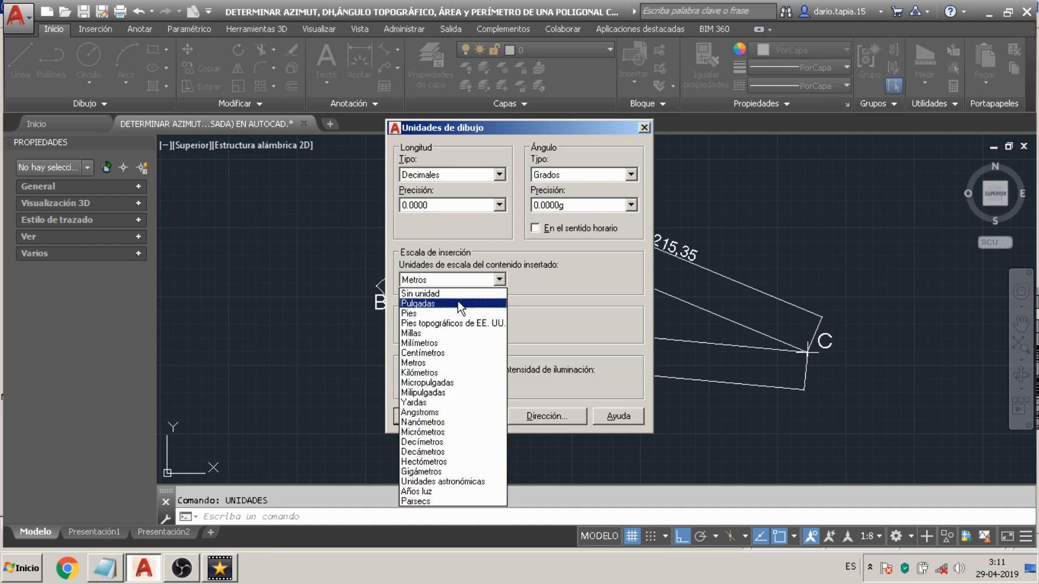
click(458, 301)
click(495, 281)
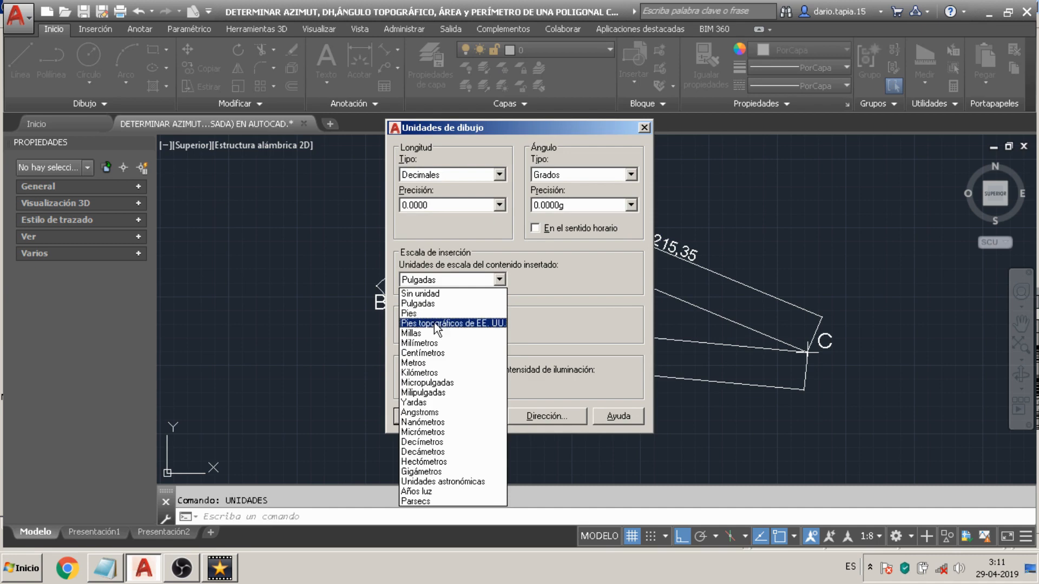
click(422, 363)
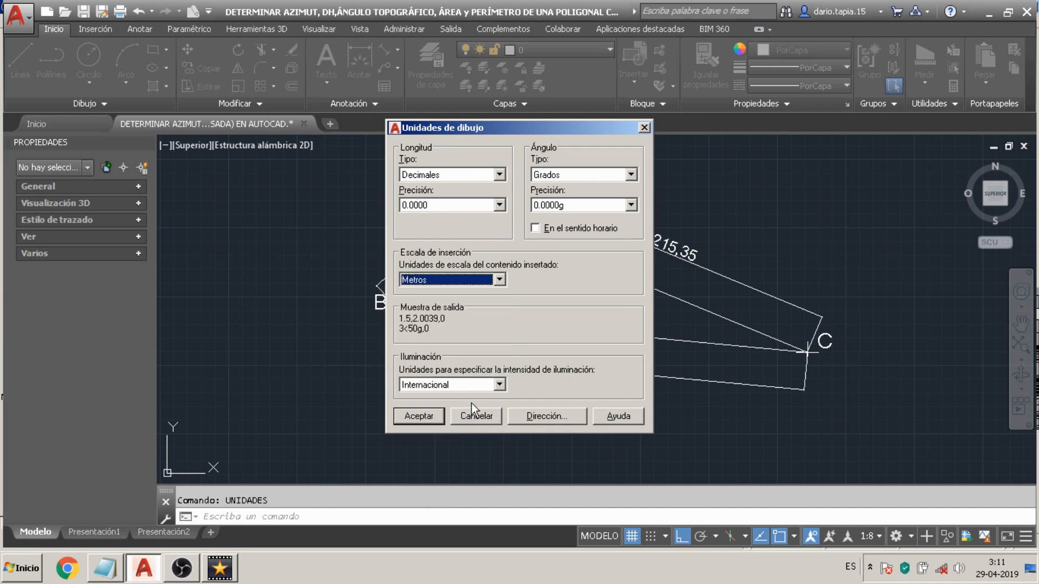
click(424, 411)
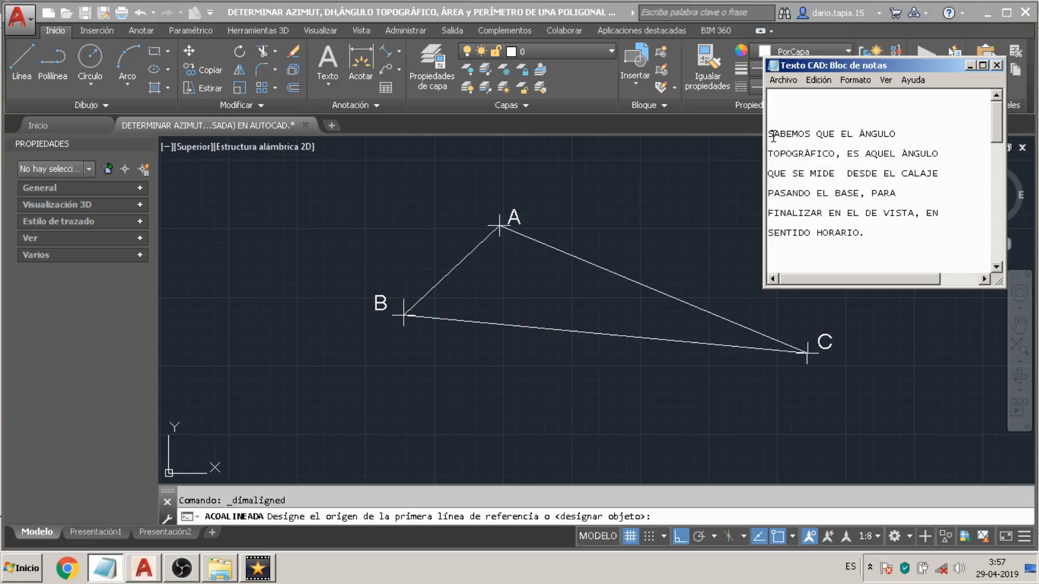
- Read the Notepad definition of the topographic angle and compare it with traverse ABC in AutoCAD
drag(774, 137, 898, 232)
click(610, 248)
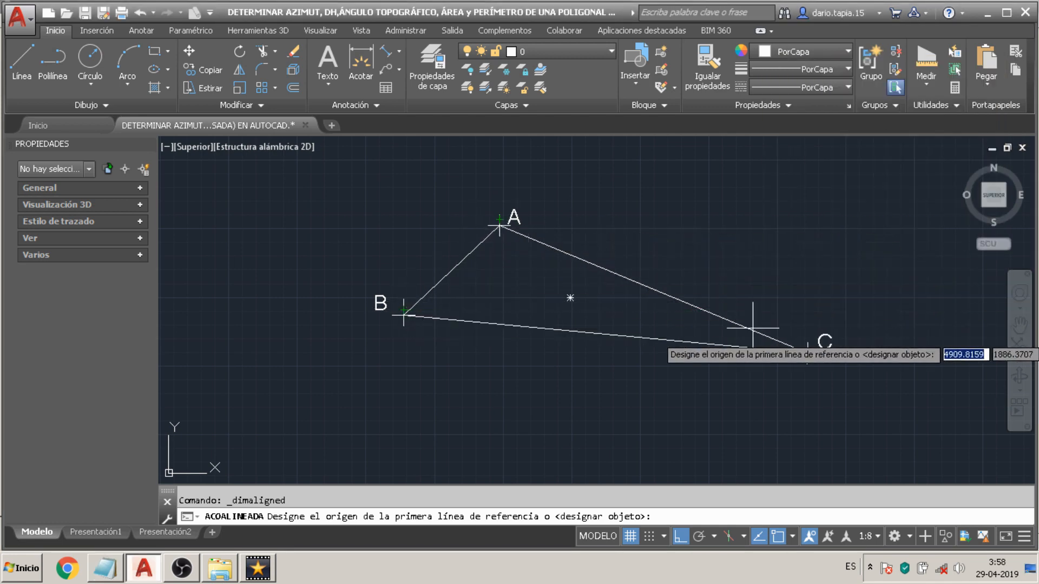
key(alt+Tab)
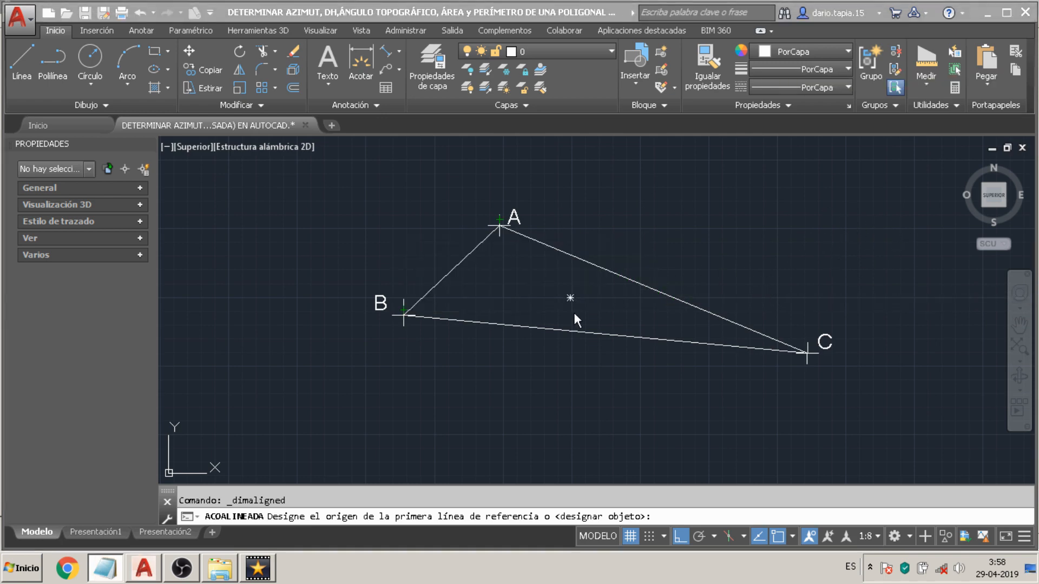
key(alt+Tab)
key(alt+Tab)
key(alt+Tab)
key(alt+Tab)
key(alt+Tab)
key(alt+Tab)
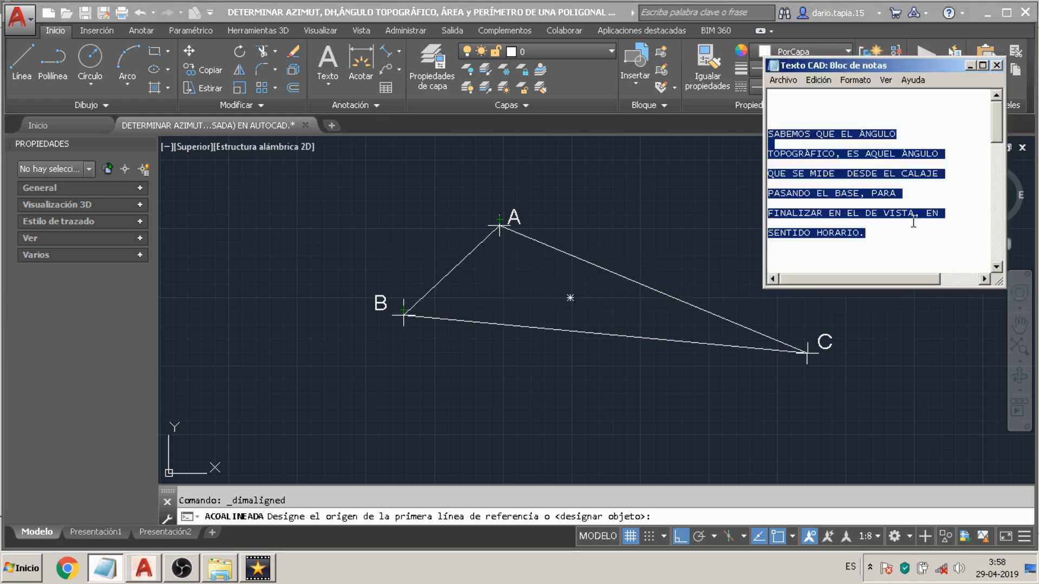
- Read the Notepad note on using the Angular dimension for angles ABC, BAC and ACB
scroll(961, 150, down, 5)
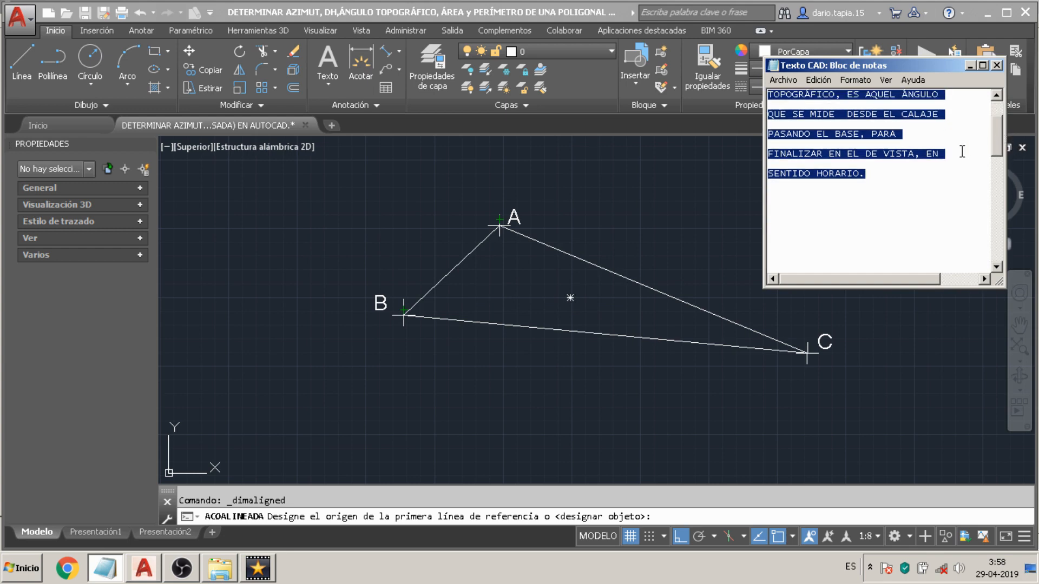
scroll(961, 150, down, 1)
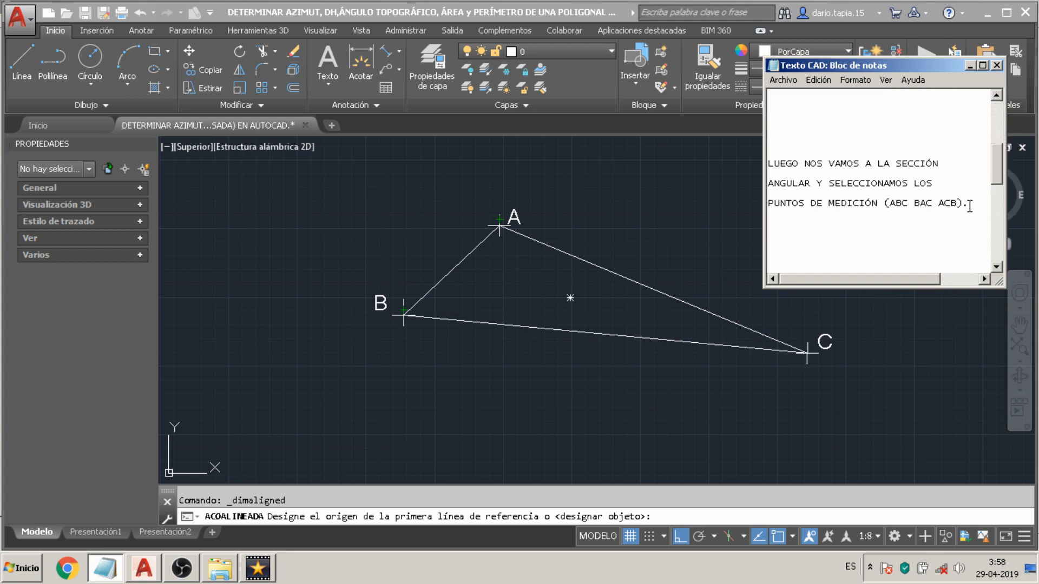
drag(770, 163, 969, 203)
click(917, 230)
- Return to AutoCAD, cancel the pending aligned dimension and place an angular dimension at vertex B between sides BA and BC
click(431, 183)
key(Escape)
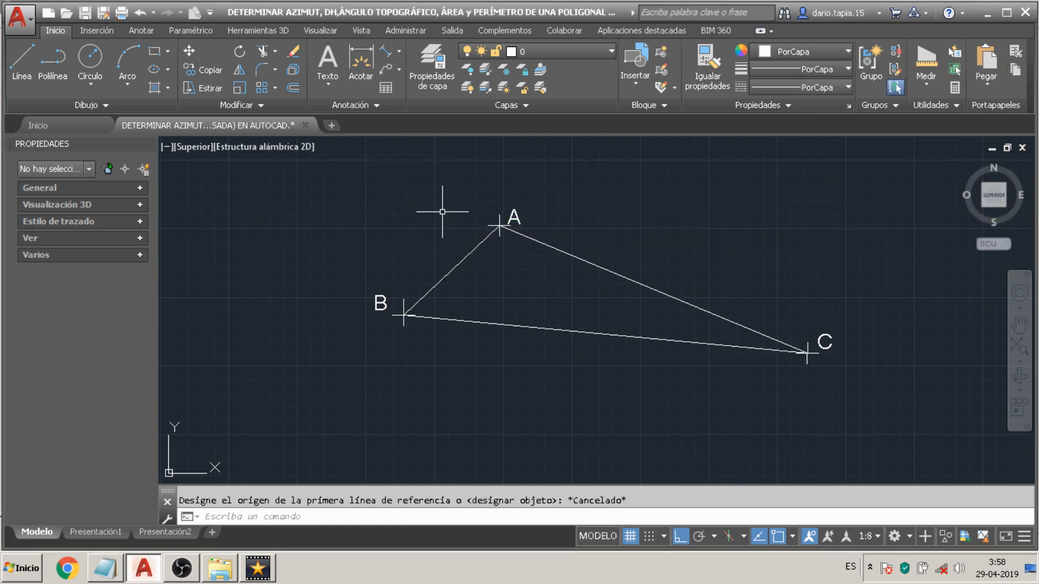
click(400, 52)
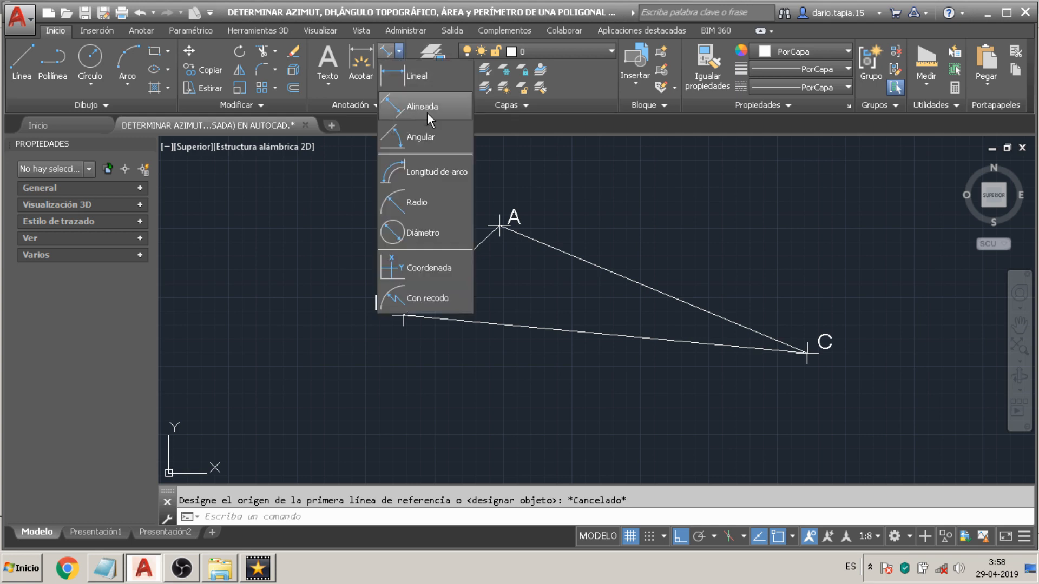
click(414, 138)
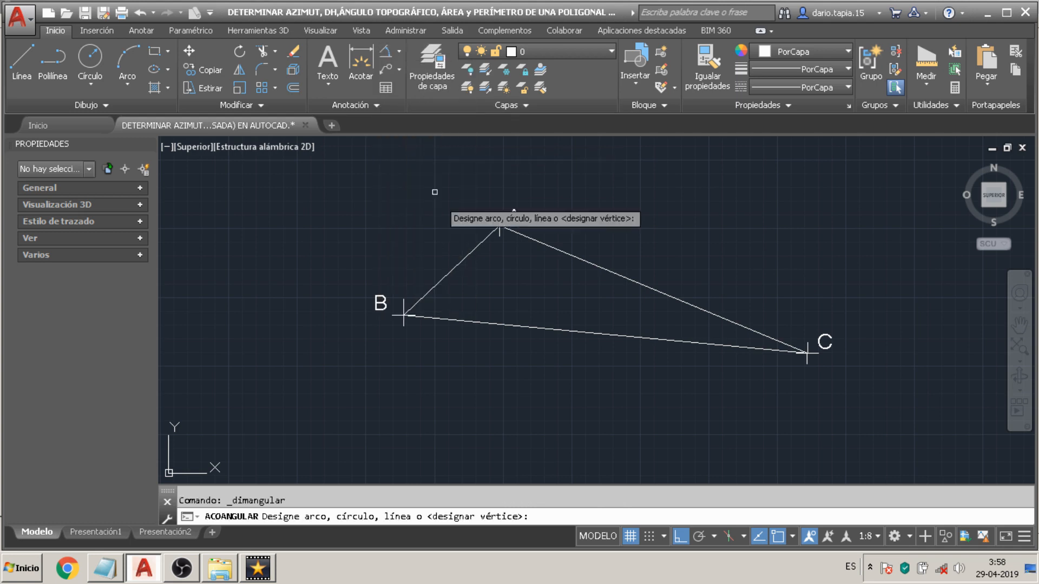
click(441, 281)
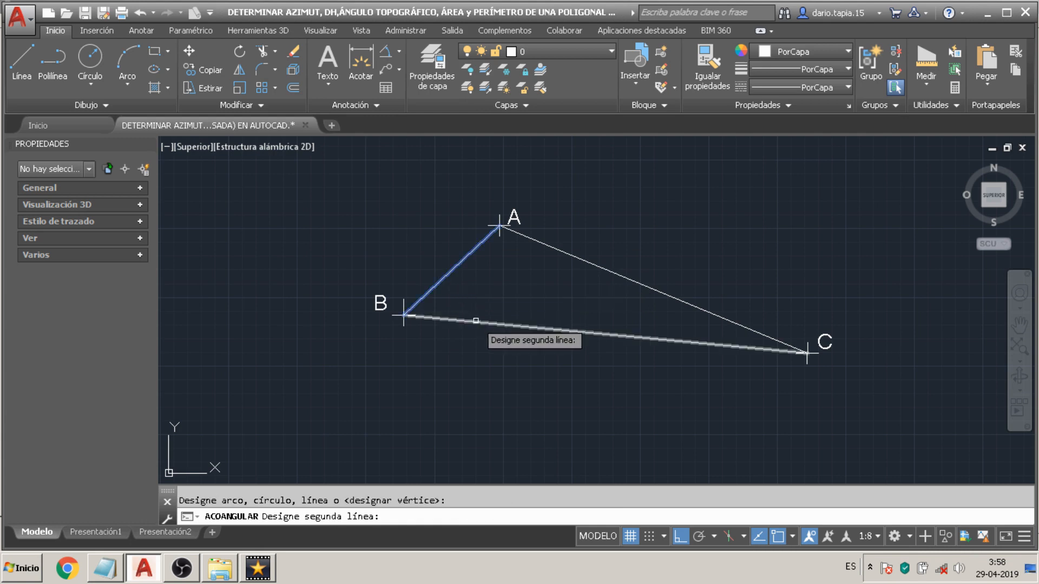
click(476, 321)
click(477, 301)
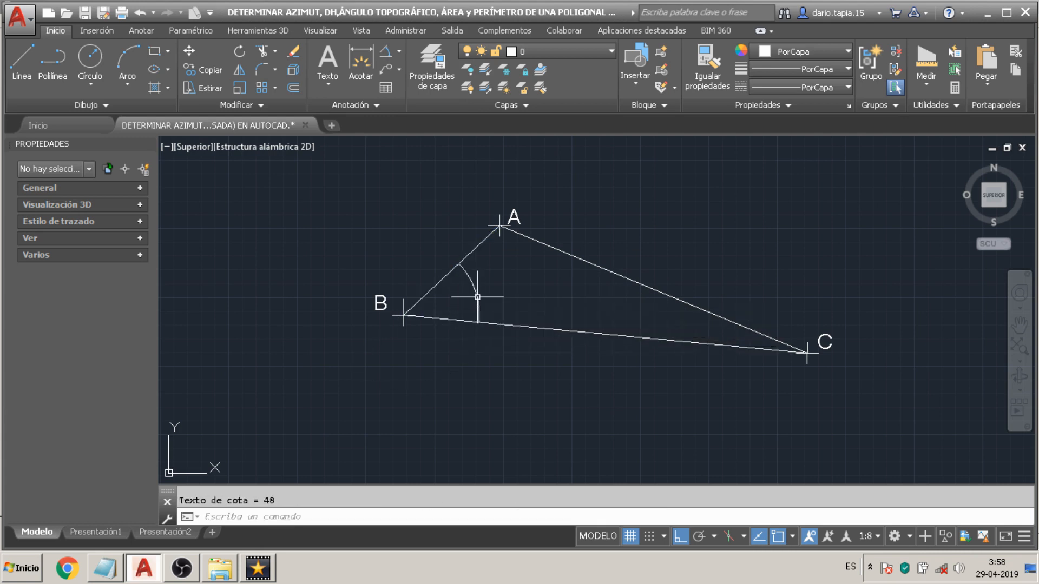
- Set the text height of the angular dimension at vertex B to 30 and clear the selection
click(471, 279)
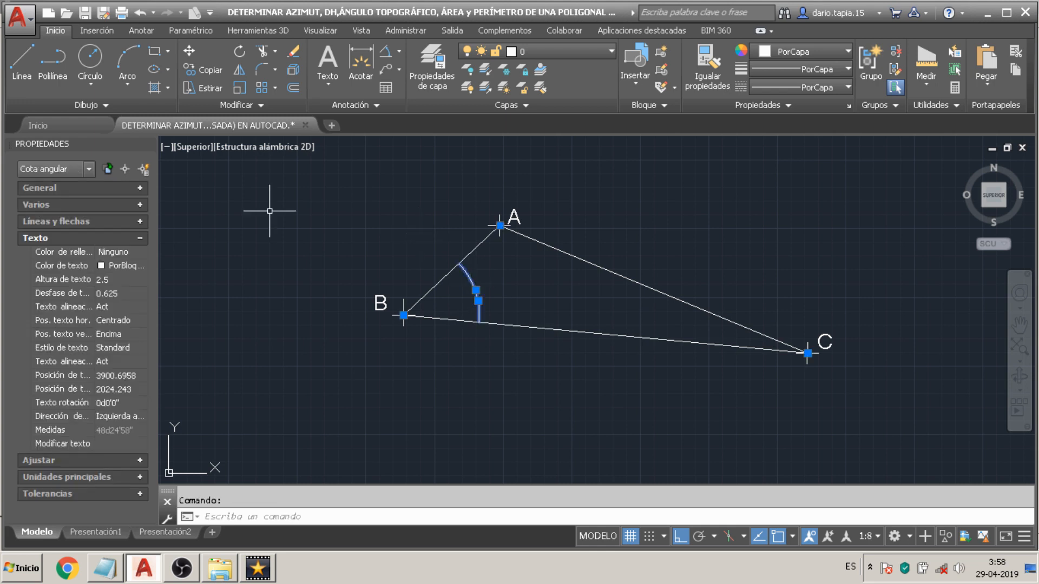
click(120, 279)
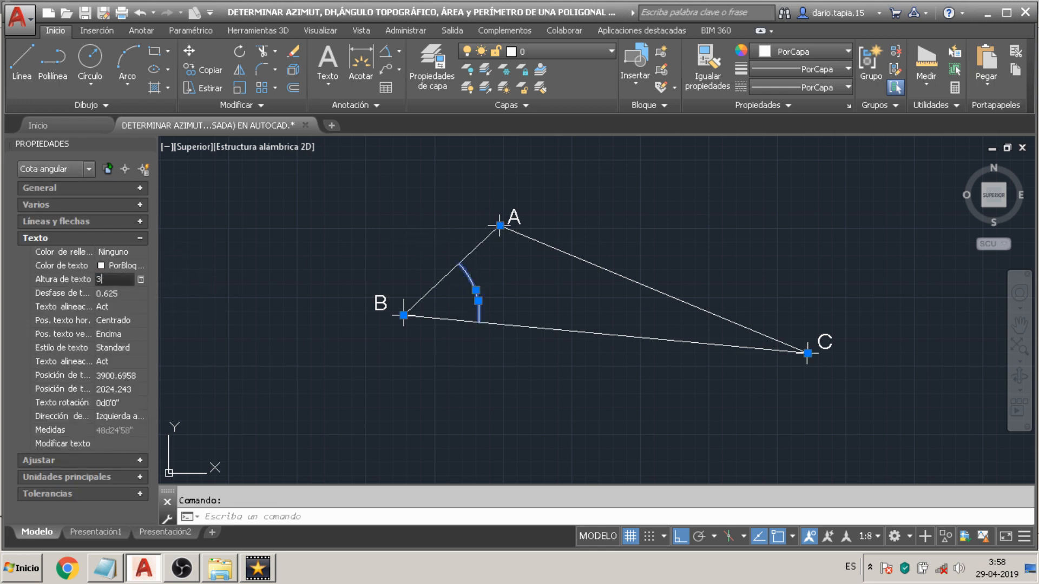
text(30)
key(Return)
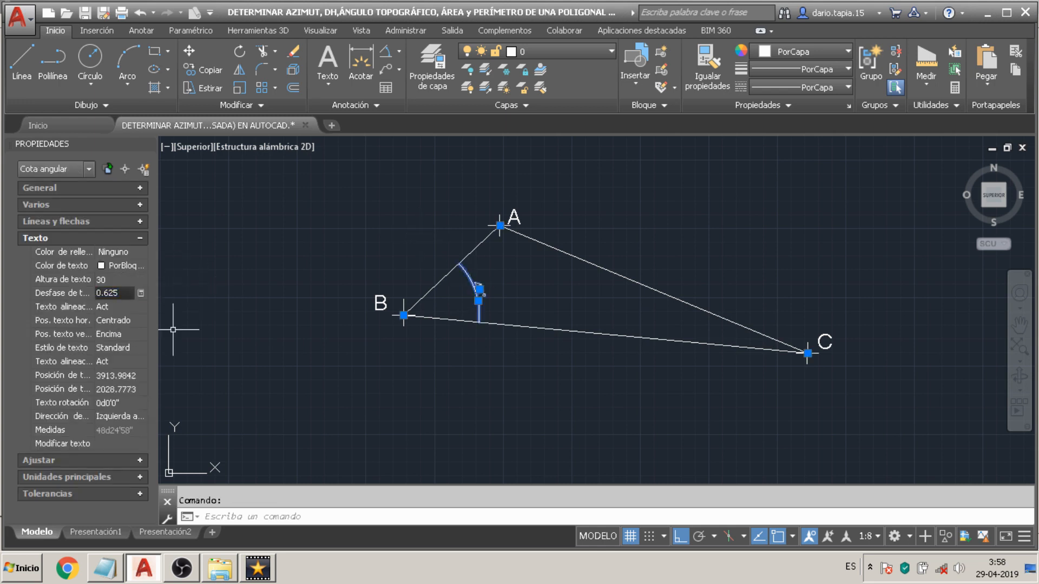
key(Escape)
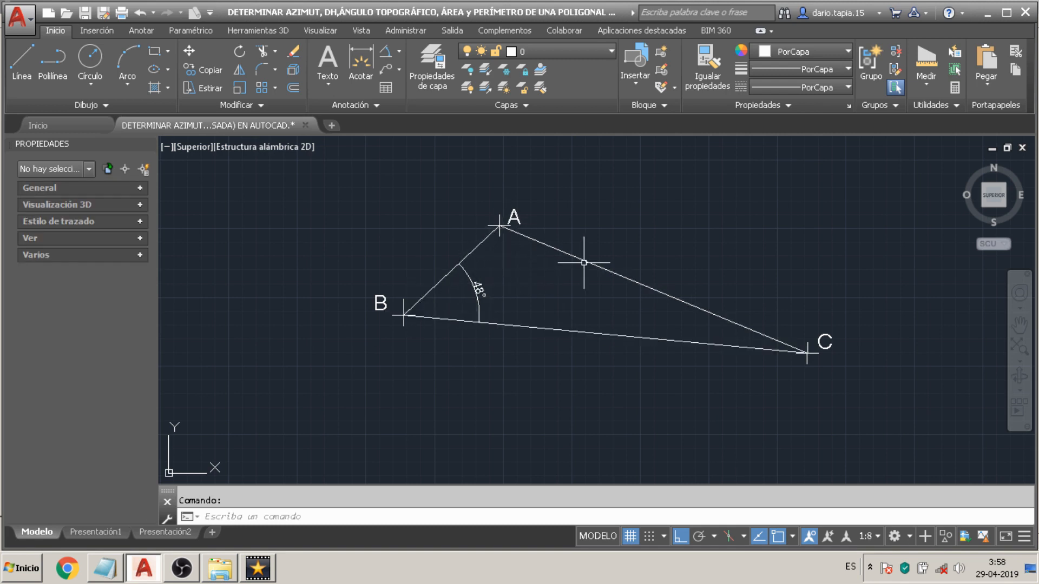
- Switch to Notepad and read the note on obtaining a topographic angle by adding its component angles
key(alt+Tab)
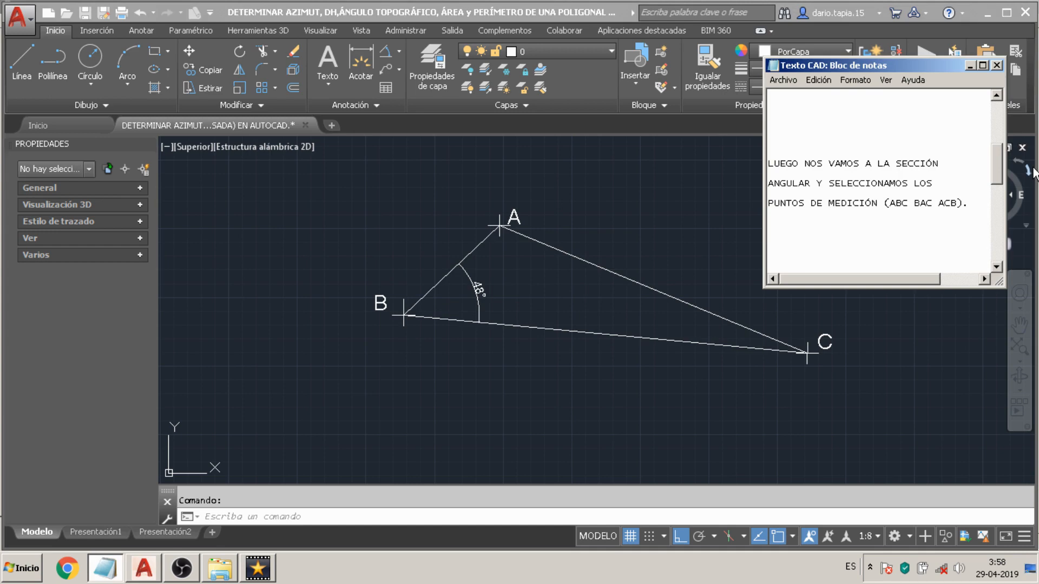
scroll(954, 178, down, 2)
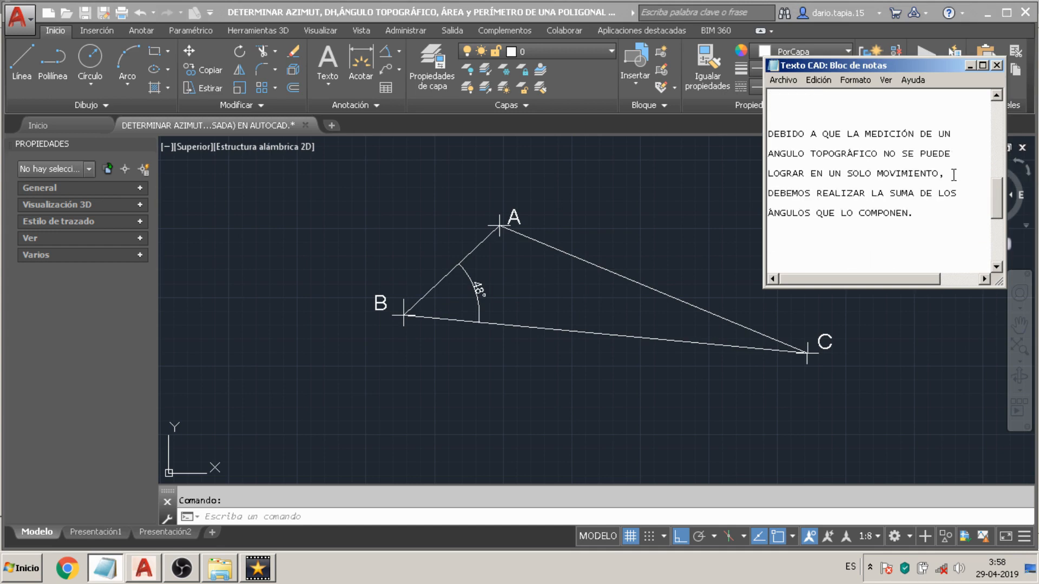
drag(772, 133, 934, 175)
drag(802, 187, 915, 216)
- Return to AutoCAD and place an angular dimension at vertex A between side AB and the extension of side CA beyond A
click(709, 214)
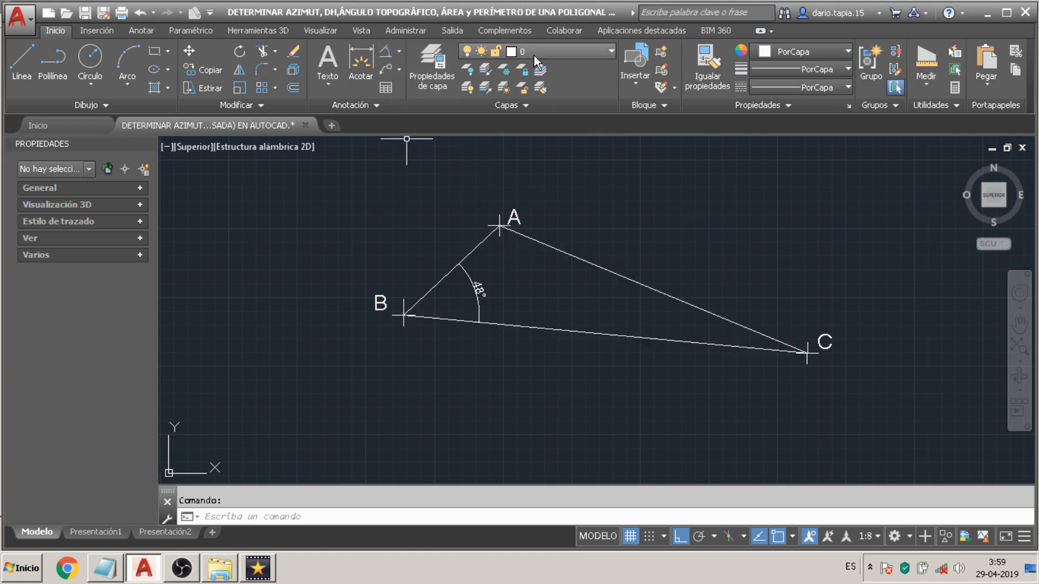
click(386, 51)
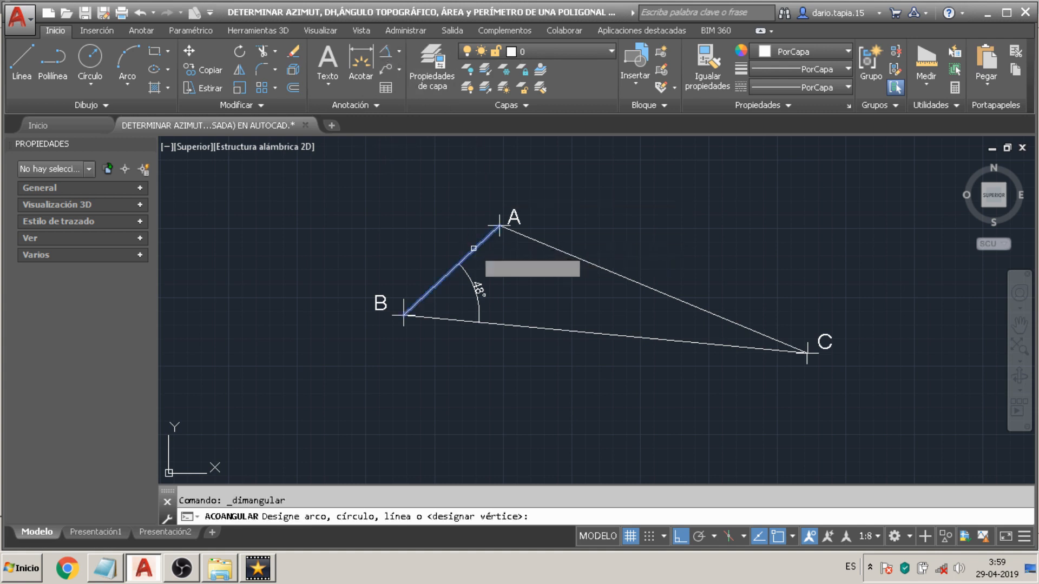
click(472, 253)
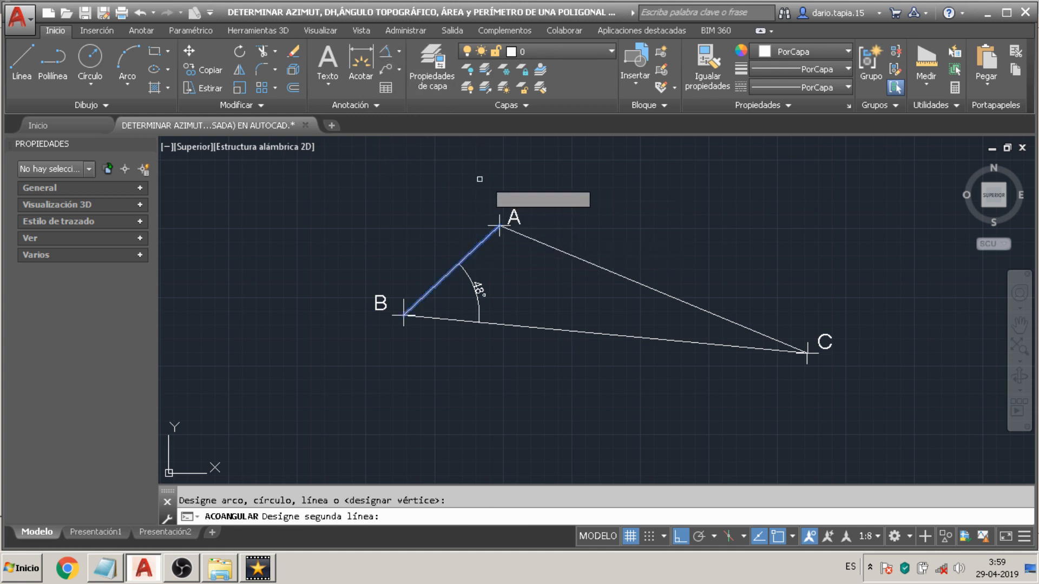
click(544, 244)
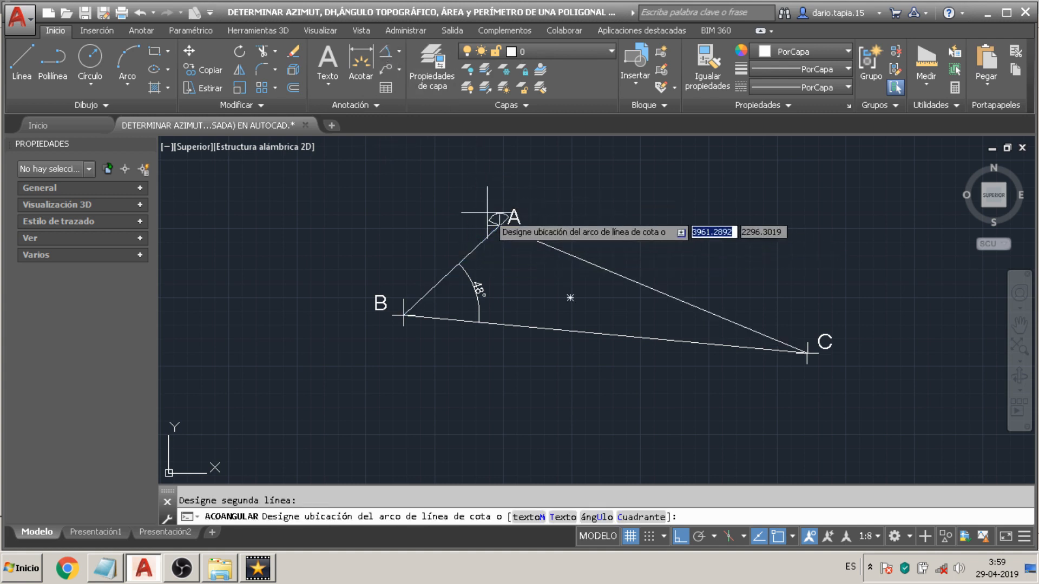
click(447, 222)
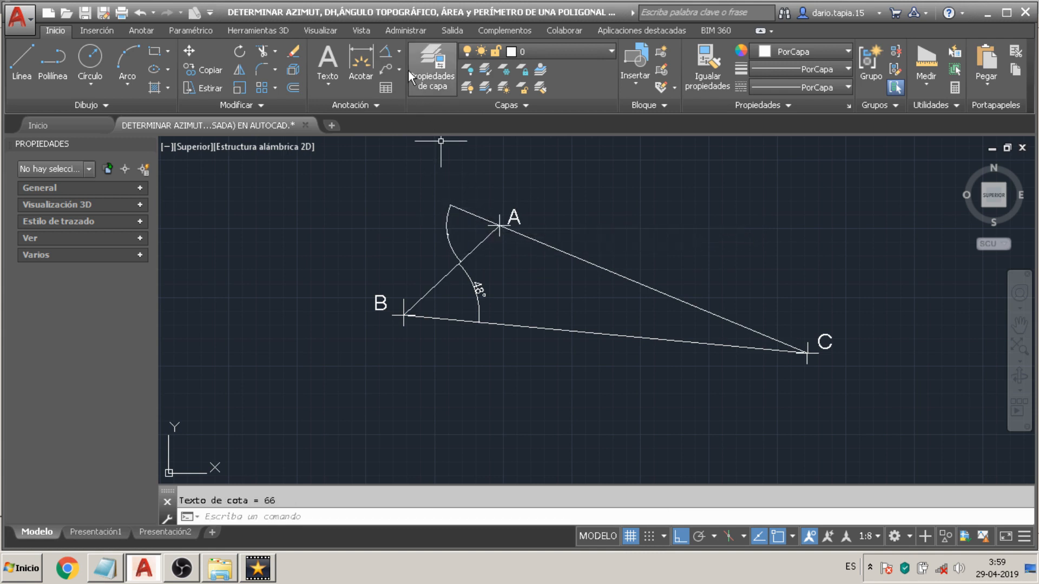
- Place a second angular dimension above vertex A, between the extensions of sides CA and BA beyond A
click(385, 53)
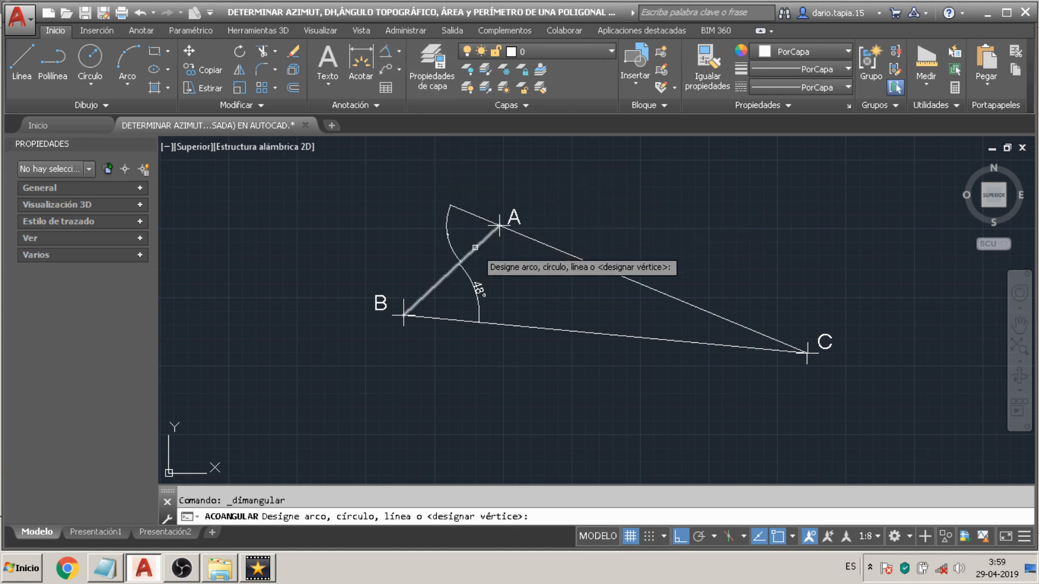
click(477, 247)
click(520, 234)
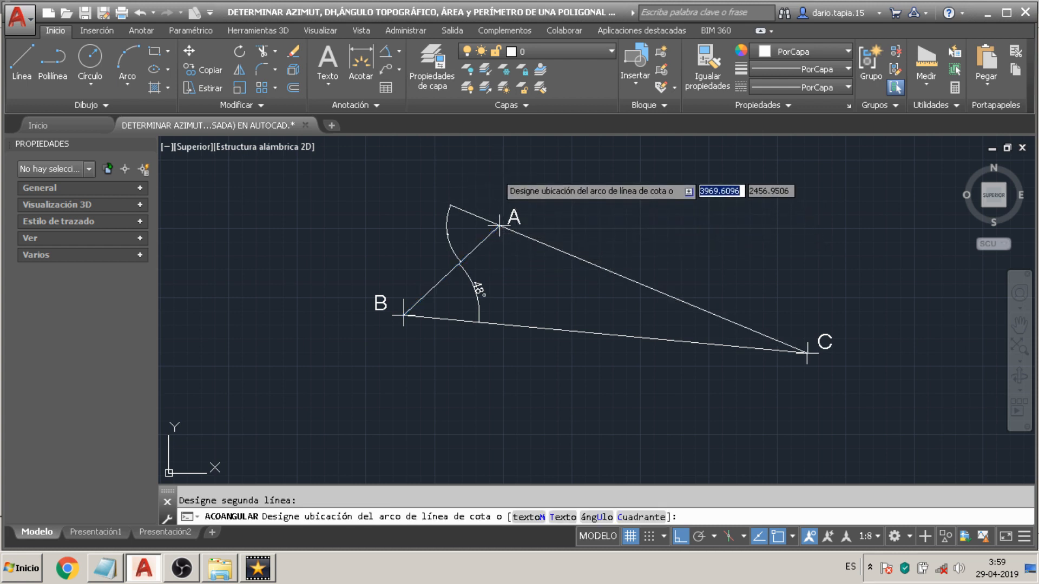
click(493, 172)
- Place a third angular dimension at vertex A, between the extension of side BA and side AC
click(386, 52)
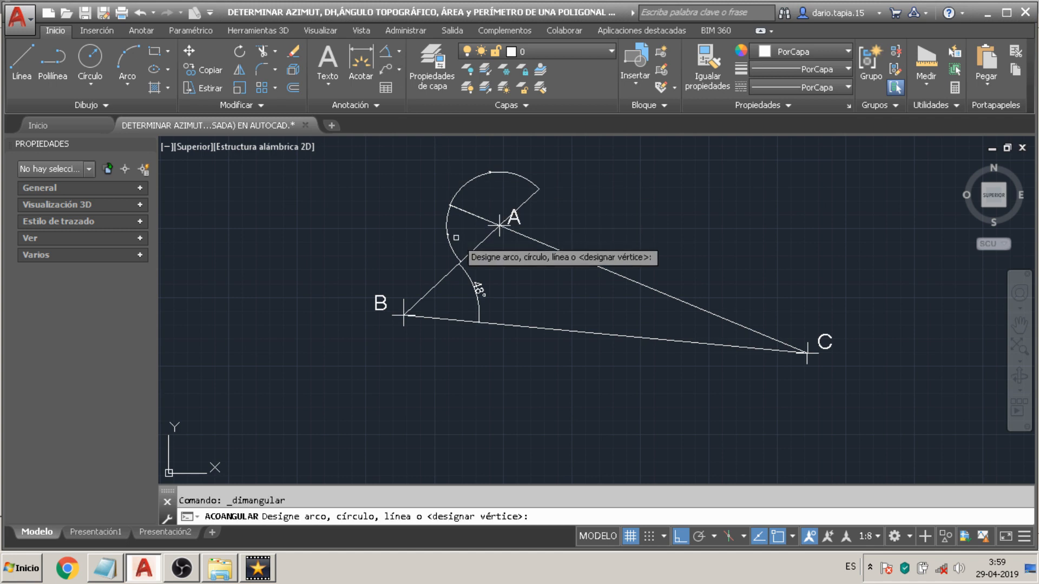
click(465, 254)
click(535, 241)
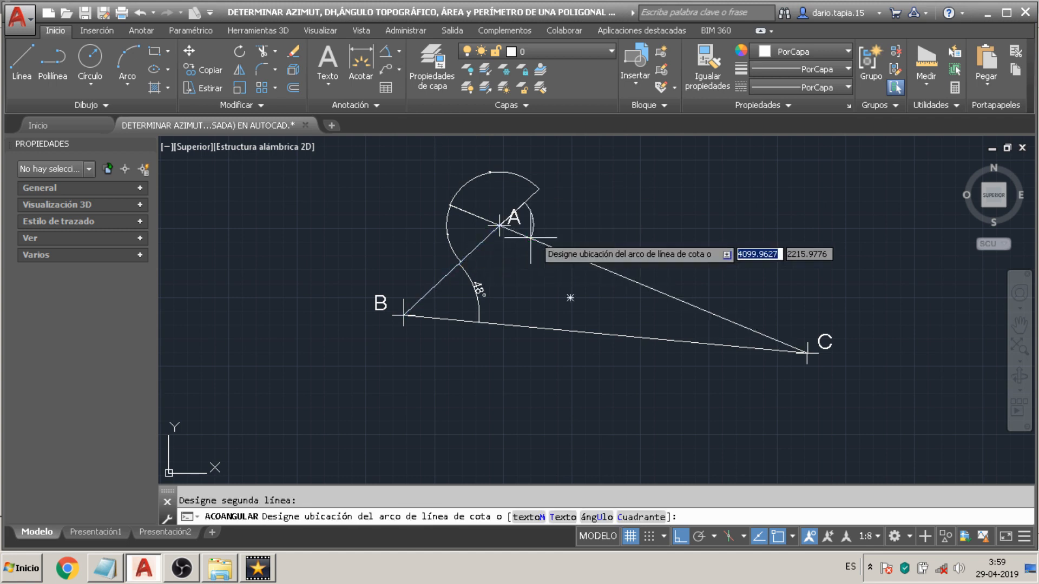
click(547, 222)
key(Escape)
- Set the text height of the angular dimension between side AB and the extension of side CA to 30
click(449, 231)
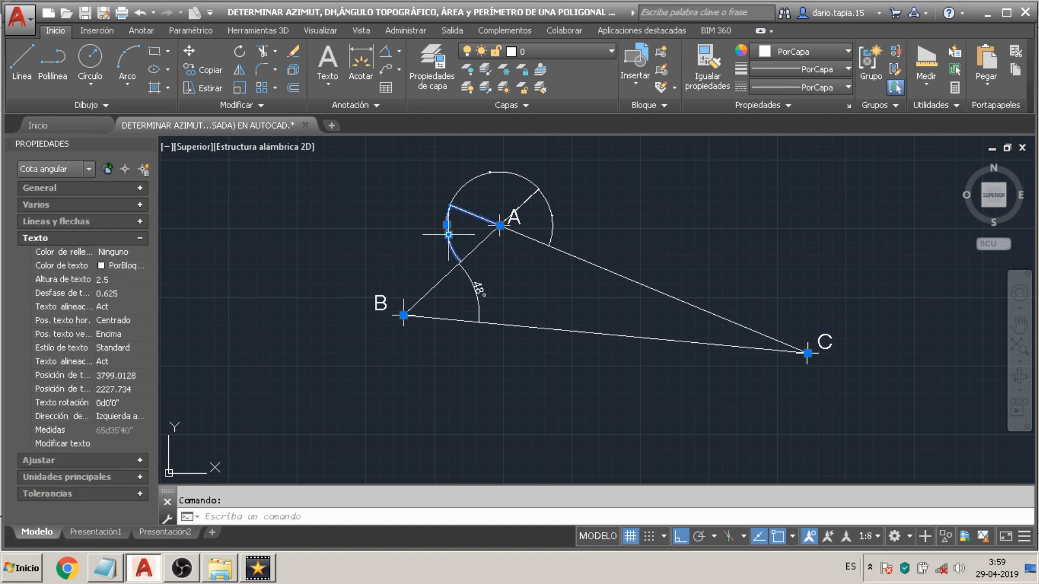
click(111, 279)
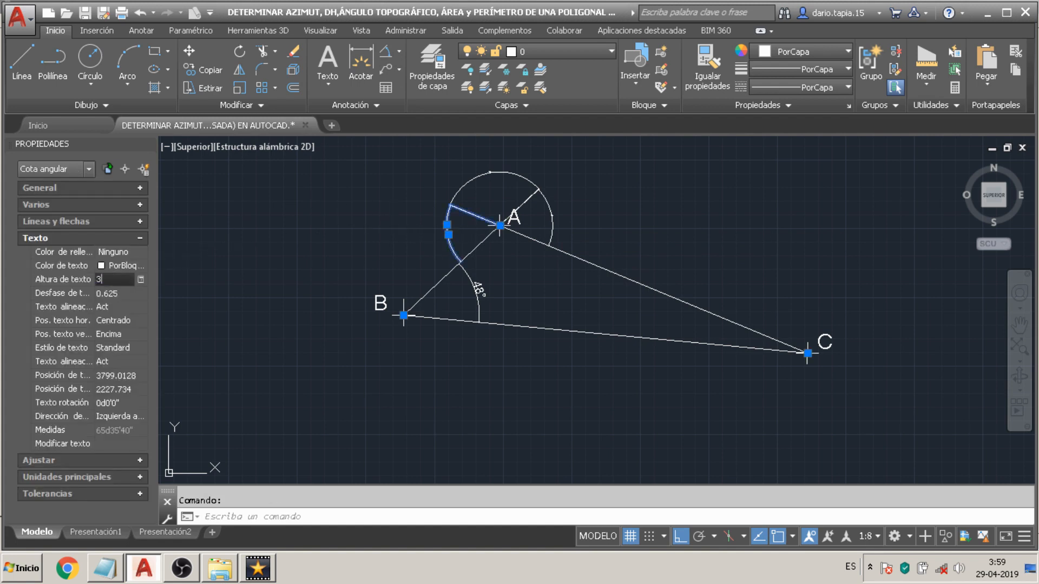
text(30)
key(Return)
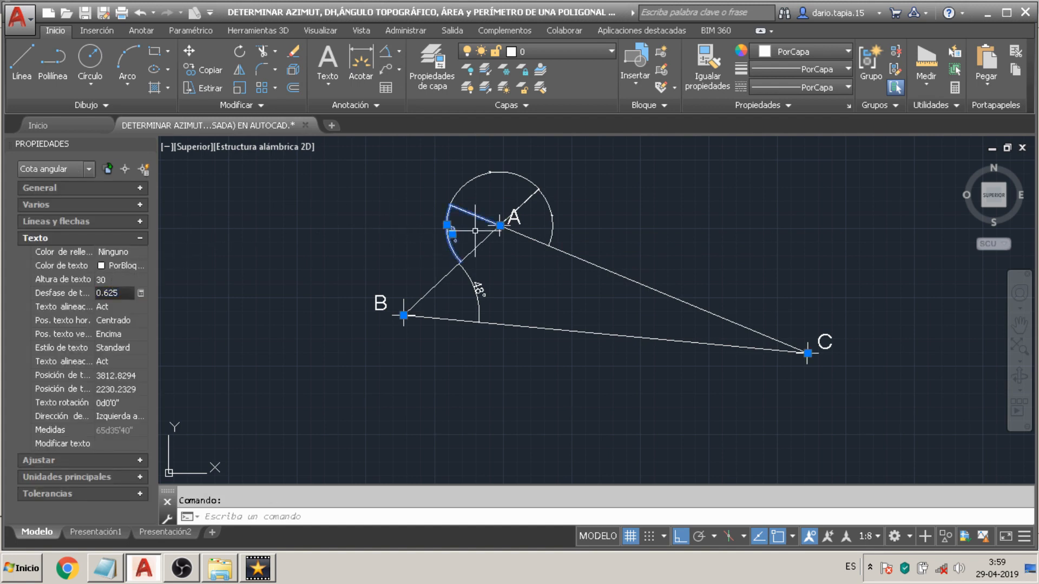
- Set the text height of the angular dimension above vertex A to 30
click(500, 172)
click(128, 279)
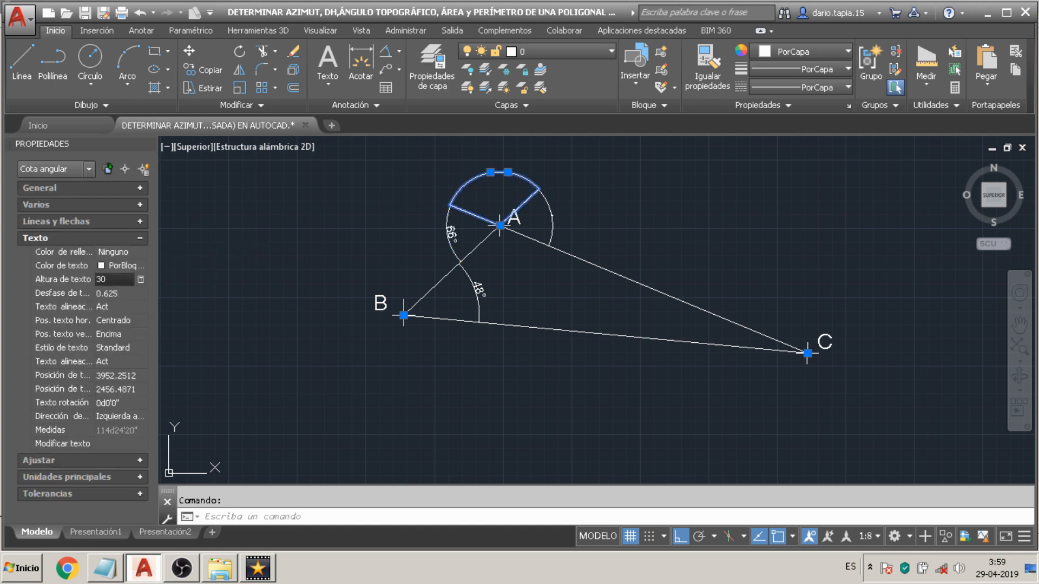
text(30)
key(Return)
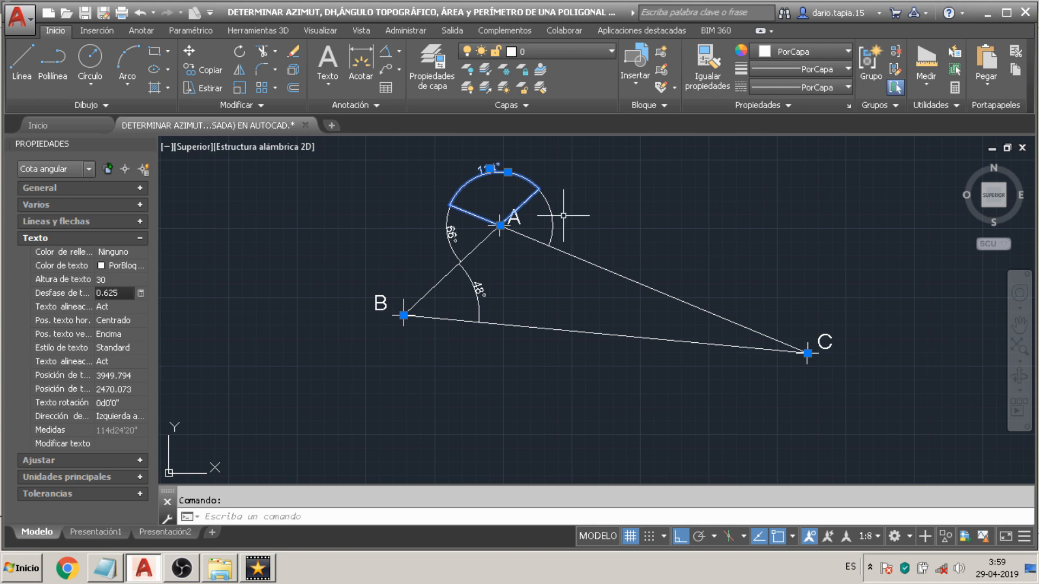
key(Escape)
- Set the text height of the angular dimension between side AC and the extension of side BA to 30
click(546, 215)
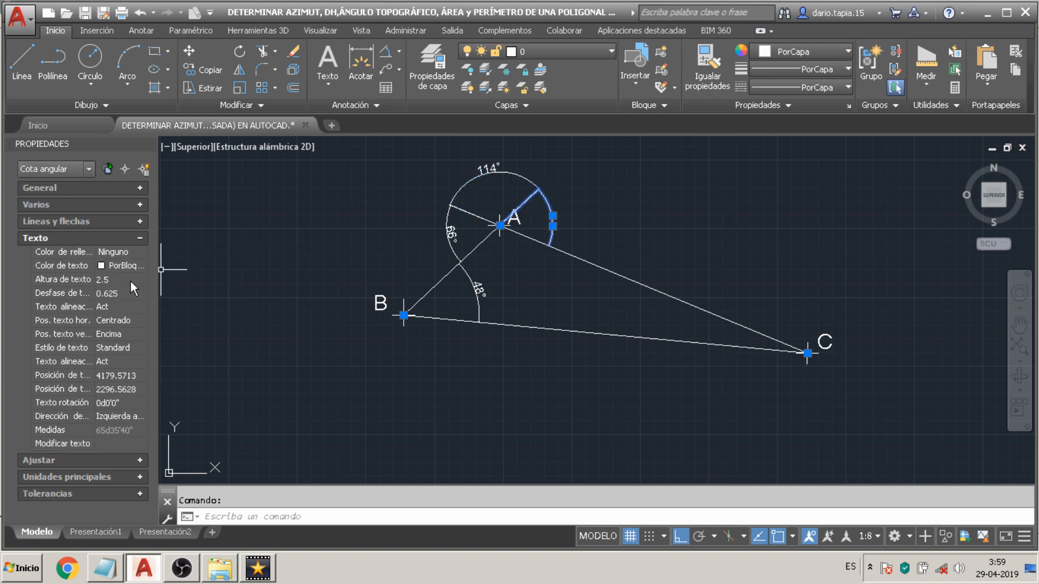
click(131, 279)
text(30)
key(Return)
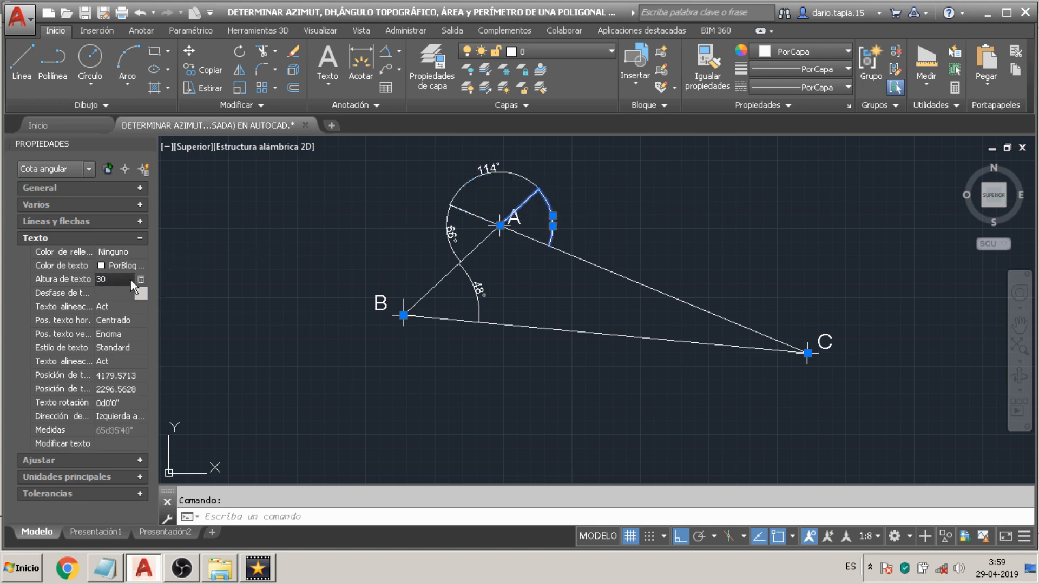
key(Escape)
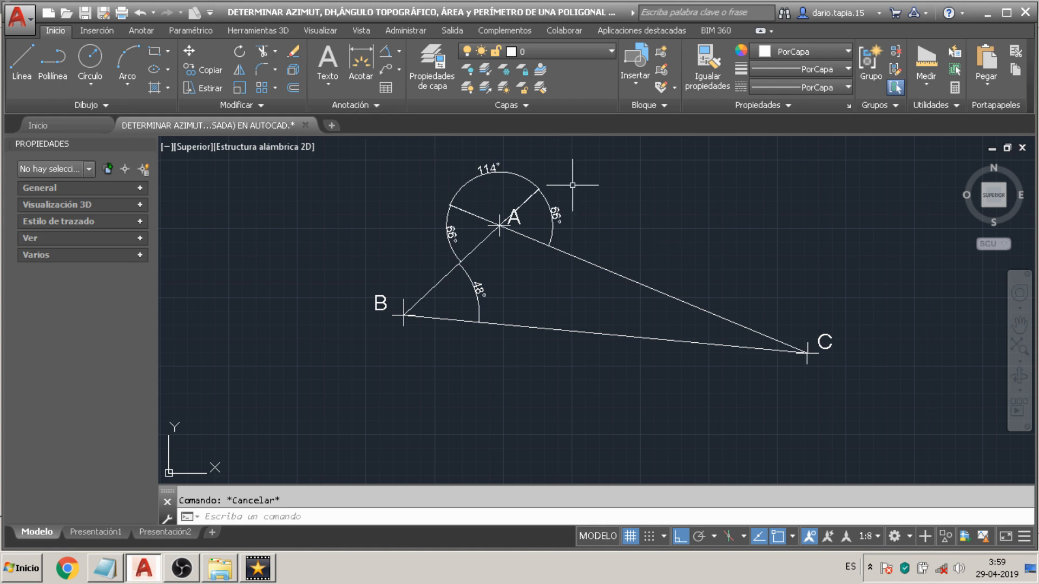
- Place an angular dimension above vertex C, between side CA and the extension of side BC beyond C
click(385, 50)
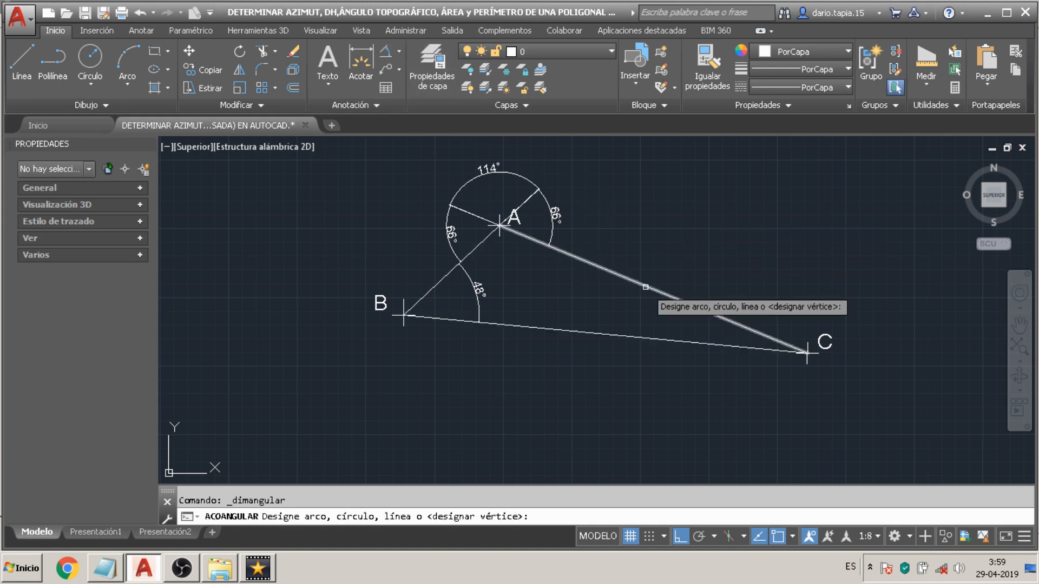
click(646, 287)
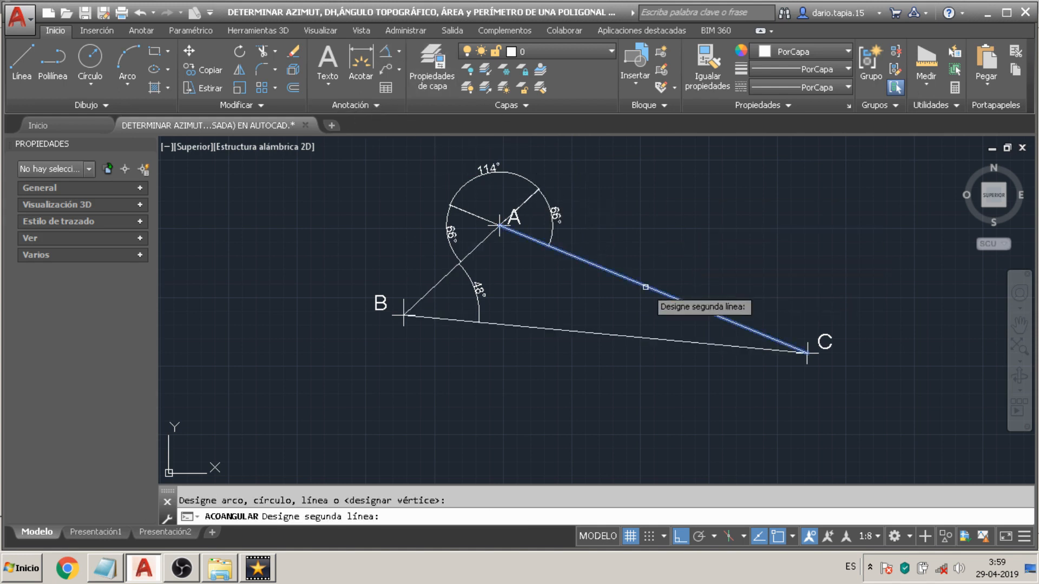
click(637, 338)
click(787, 310)
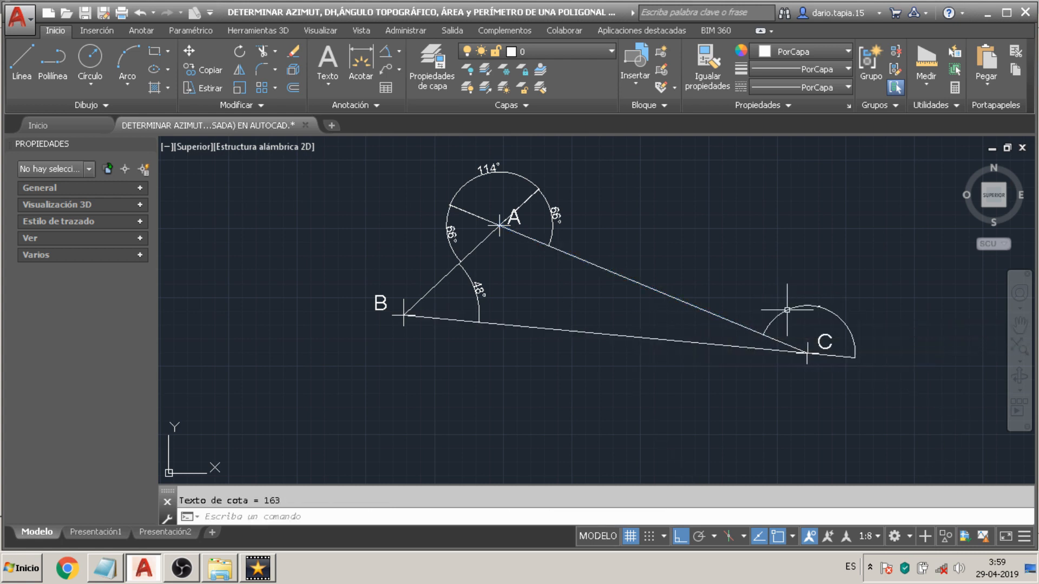
- Place a second angular dimension at vertex C, between the extensions of sides AC and BC beyond C
click(385, 49)
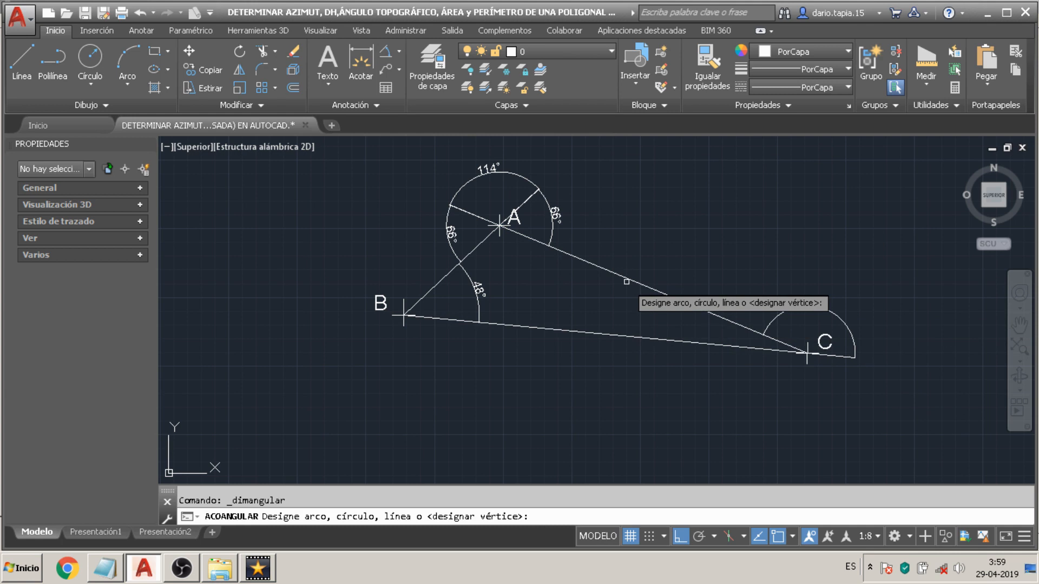
click(627, 281)
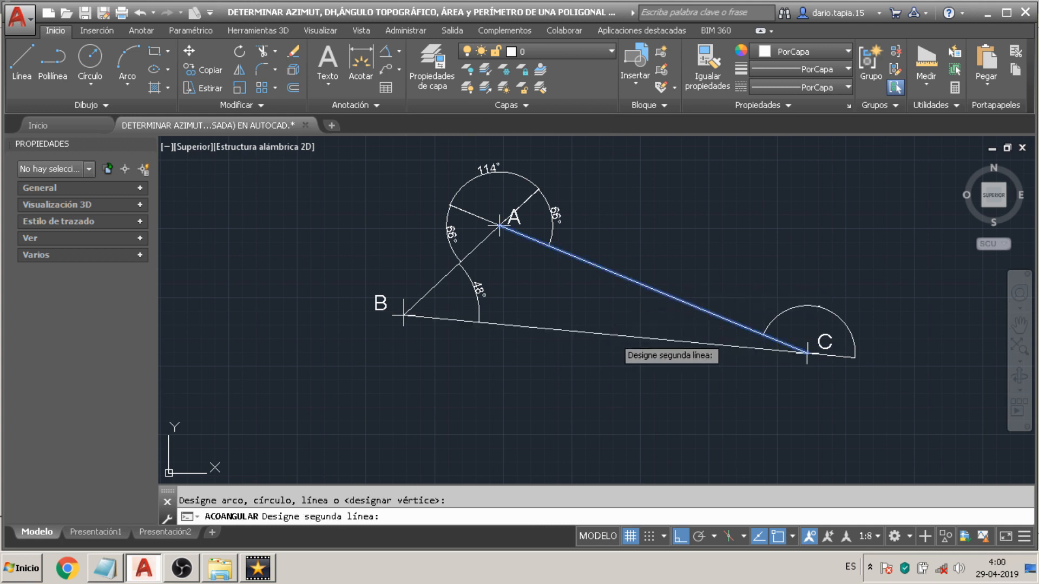
click(806, 353)
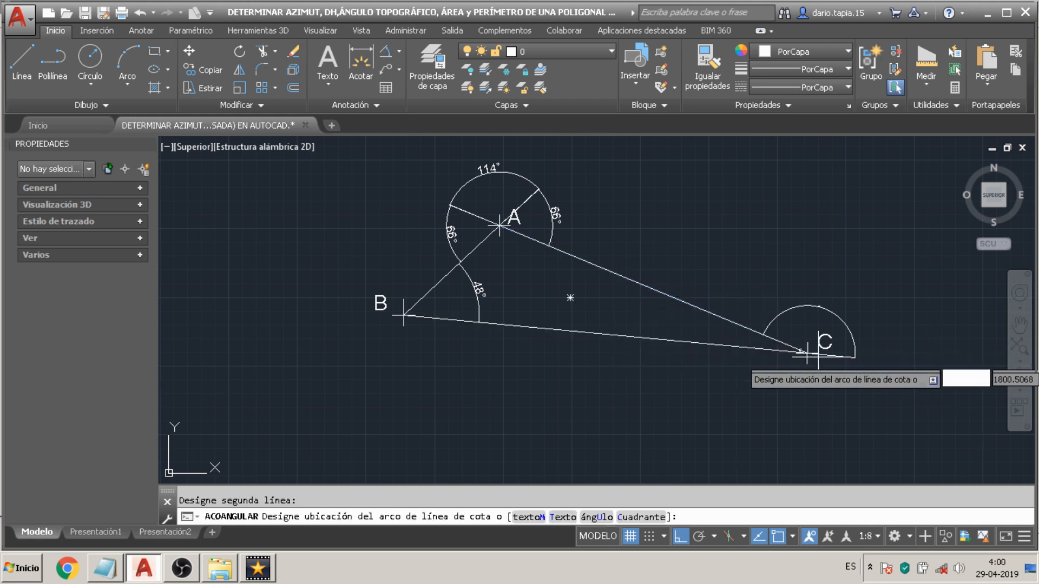
click(851, 371)
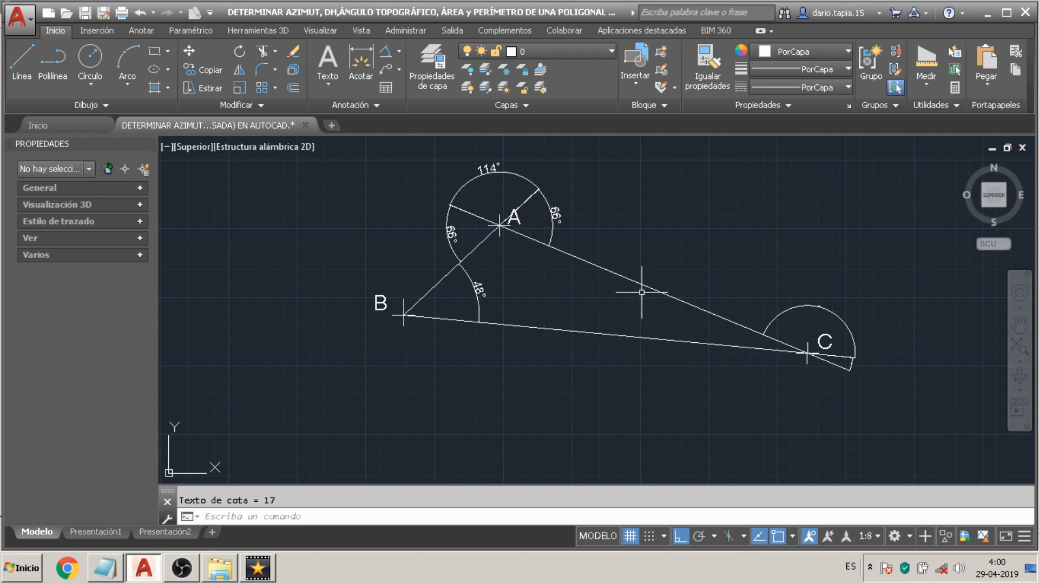
- Place a third angular dimension below vertex C, between the extension of side AC beyond C and side CB
click(385, 53)
click(617, 276)
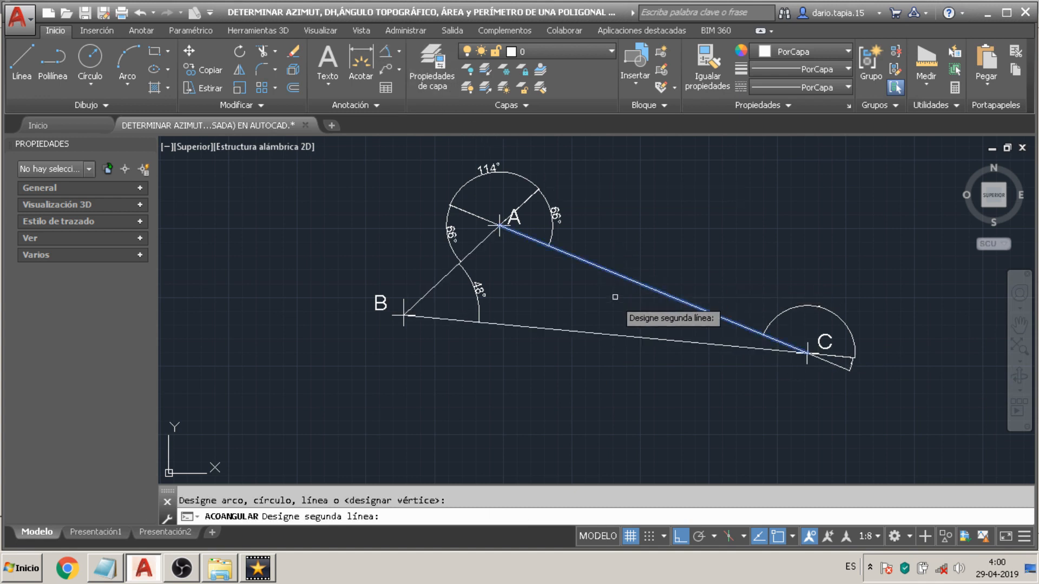
click(600, 333)
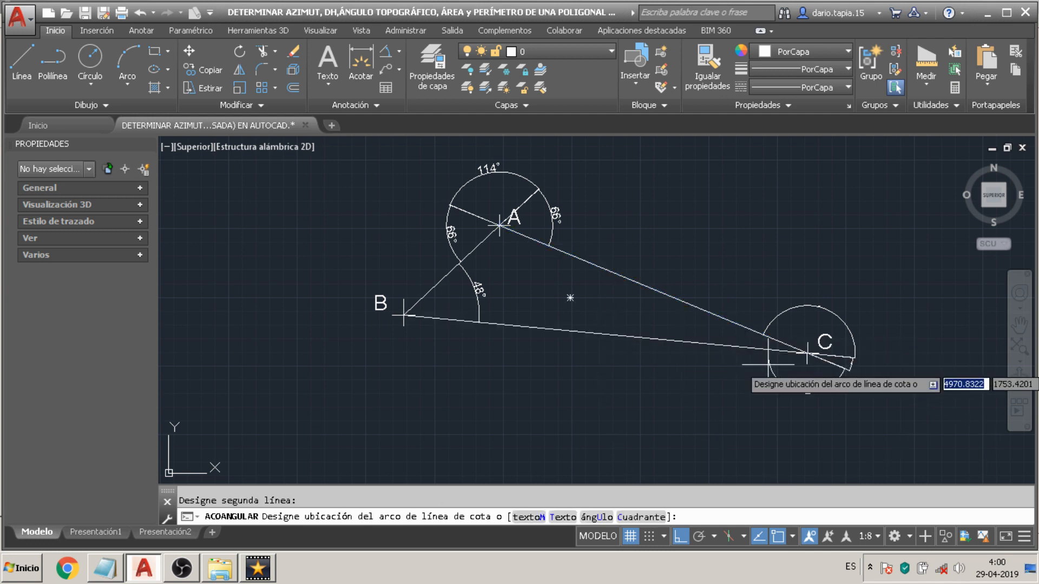
click(758, 352)
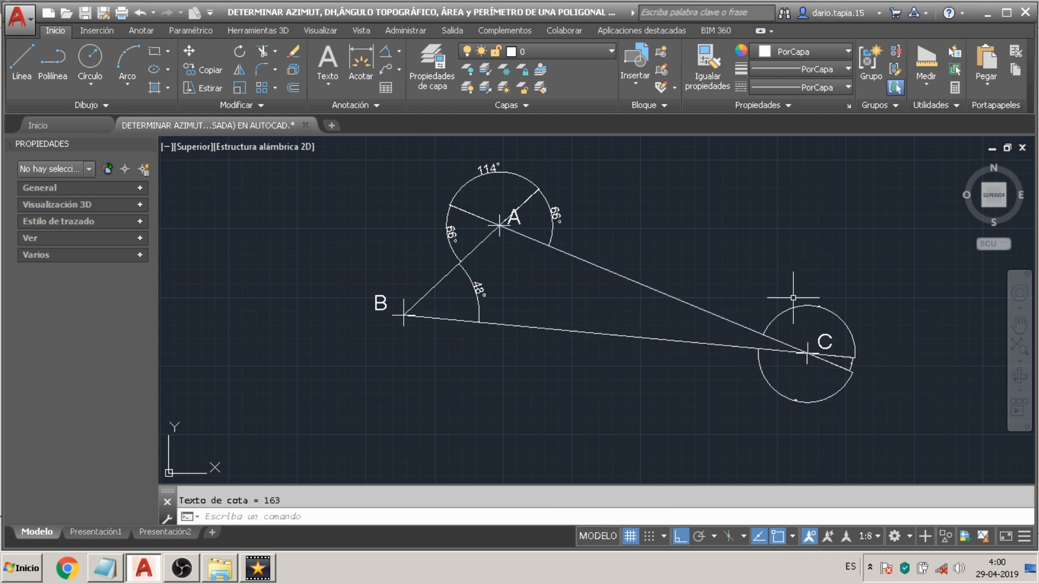
- Set the text height of the angular dimension above vertex C to 30
click(808, 305)
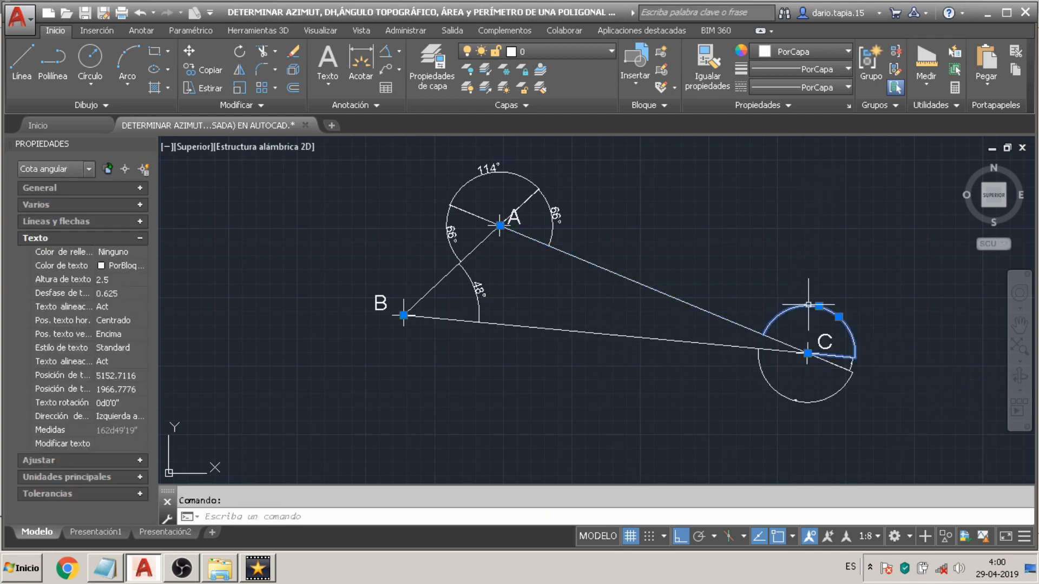
click(129, 280)
text(30)
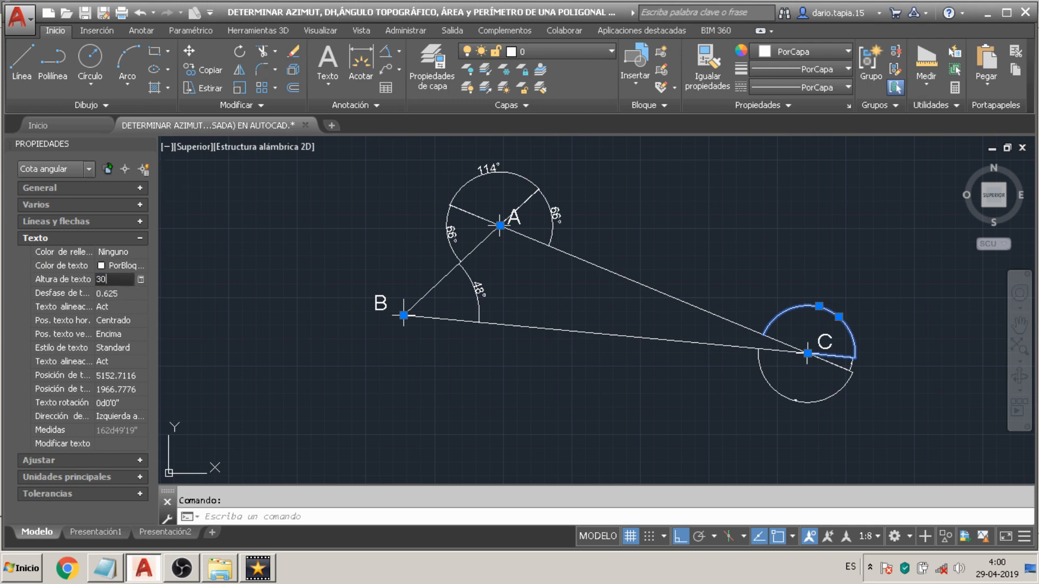
click(125, 292)
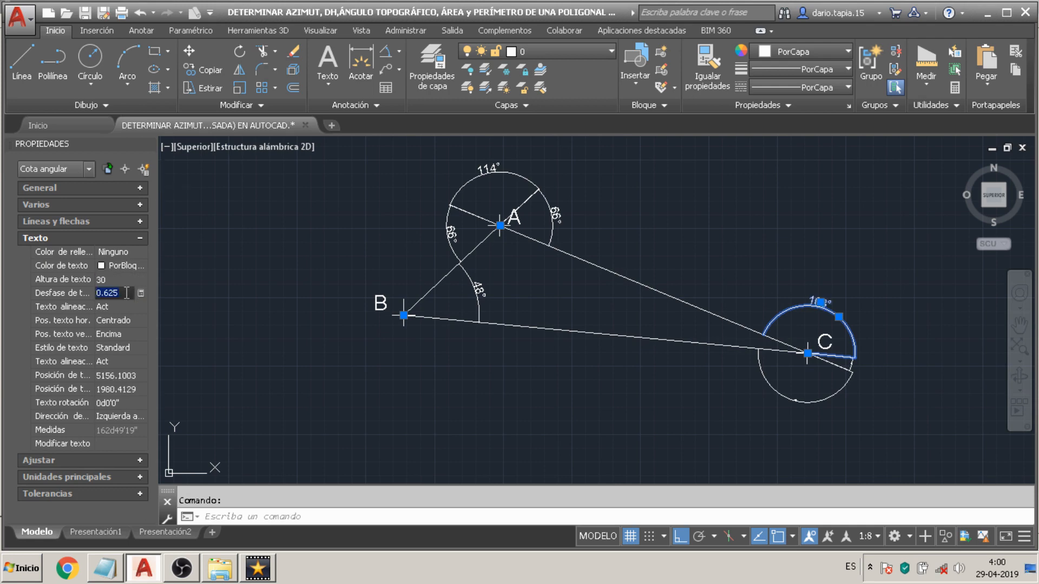
- Set the text height of the small angular dimension between the side extensions beyond C to 40
click(851, 365)
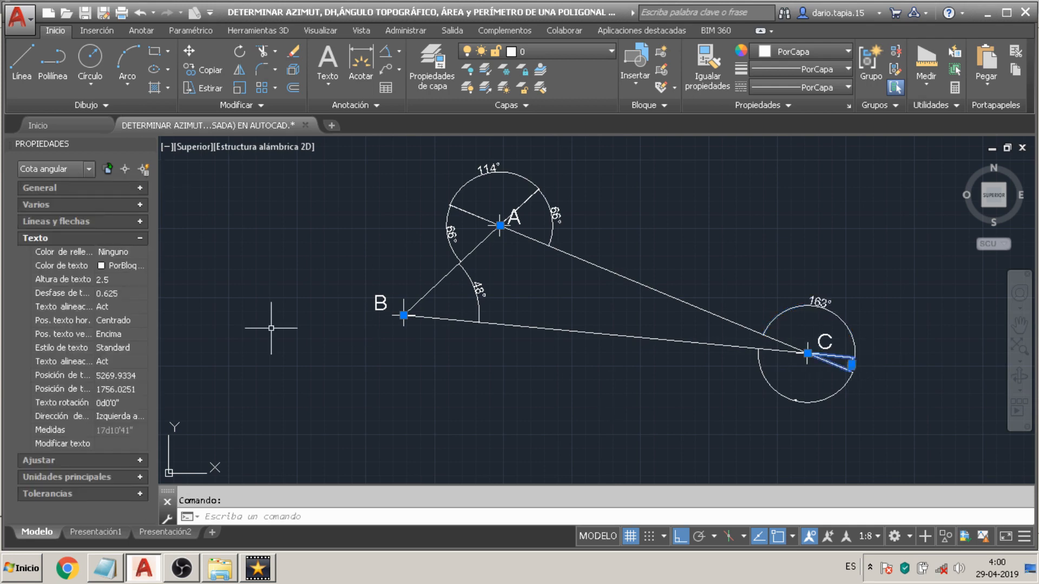
click(112, 280)
key(Return)
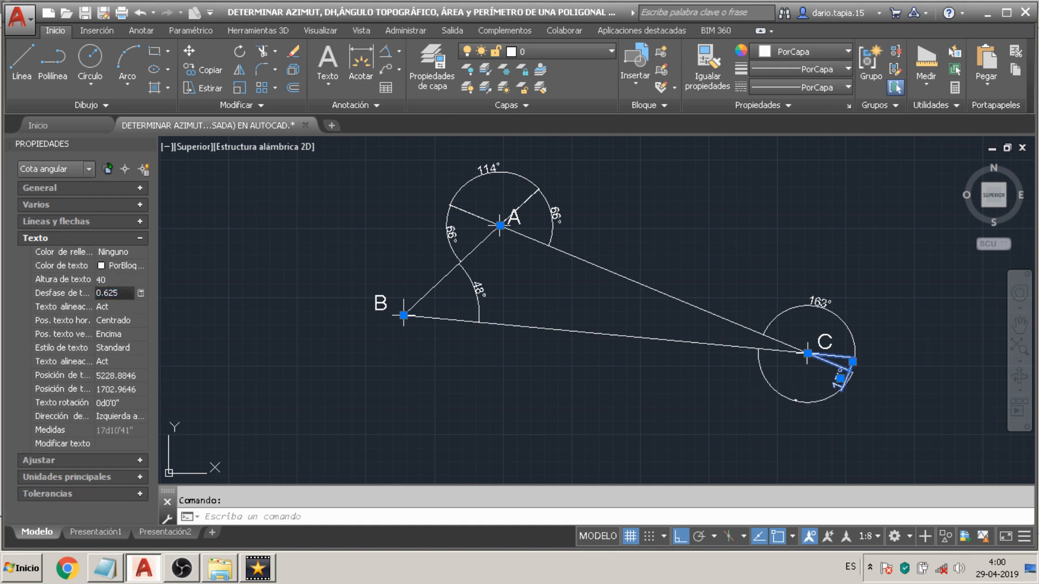
- Set the text height of the angular dimension below vertex C to 30 and clear the selection
click(776, 391)
click(108, 277)
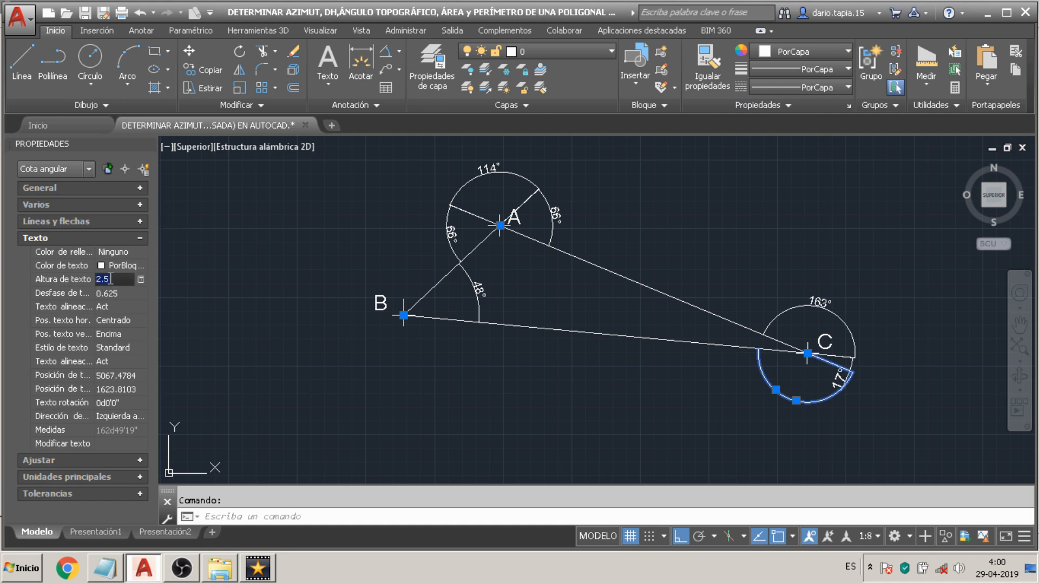
text(30)
key(Return)
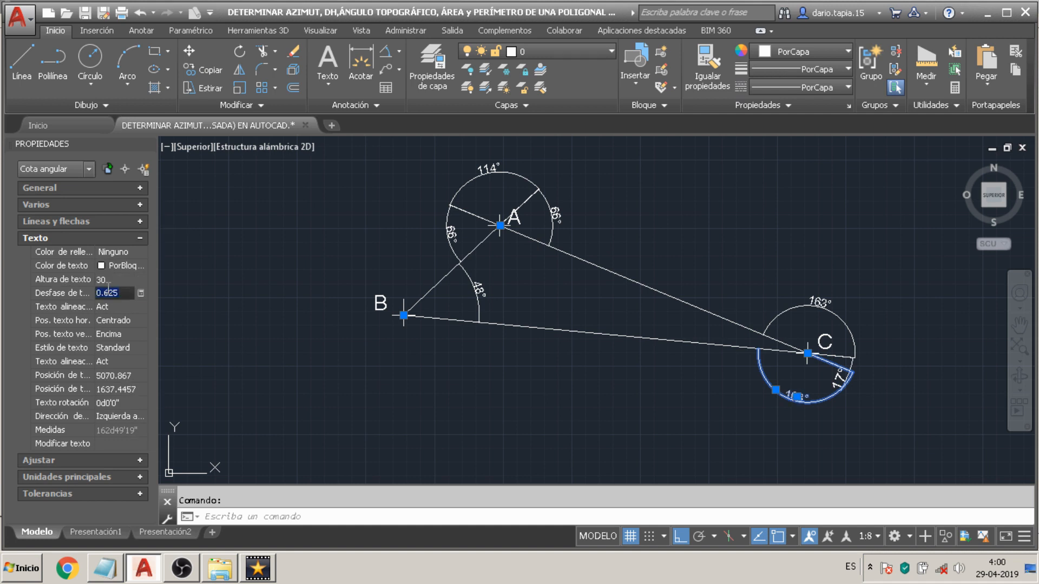
click(883, 228)
key(Escape)
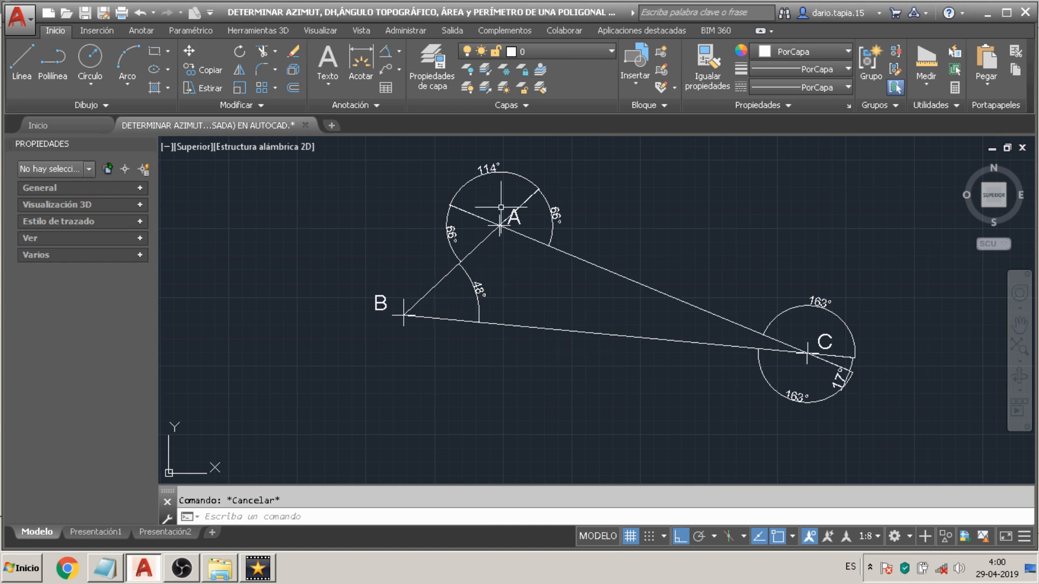
- Switch to the Notepad notes and compare the topographic angles ABC, BAC and ACB with the dimensions in the drawing
key(alt+Tab)
scroll(898, 173, down, 3)
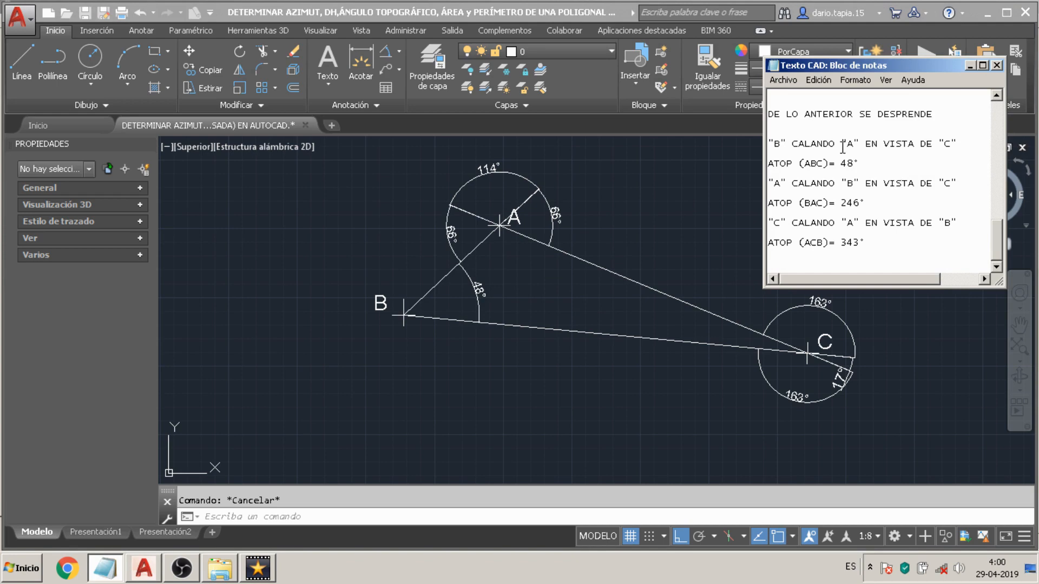
drag(770, 113, 931, 112)
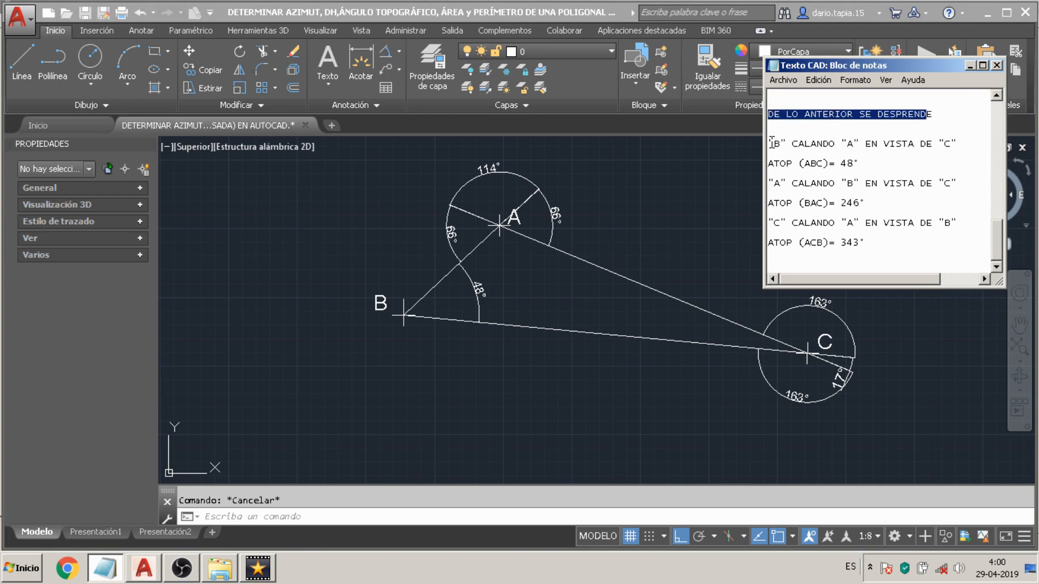
drag(769, 144, 954, 145)
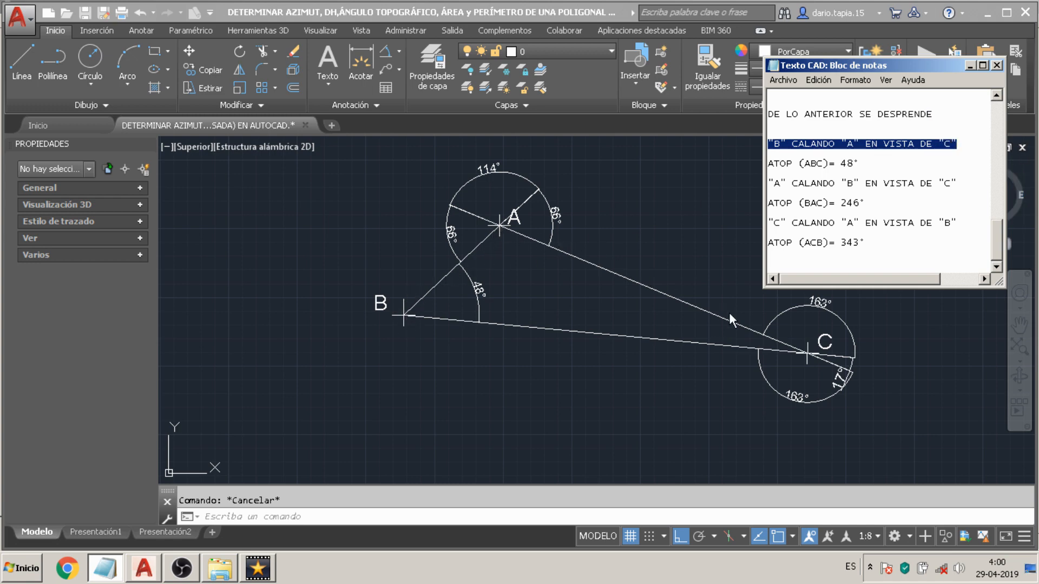
drag(860, 163, 842, 164)
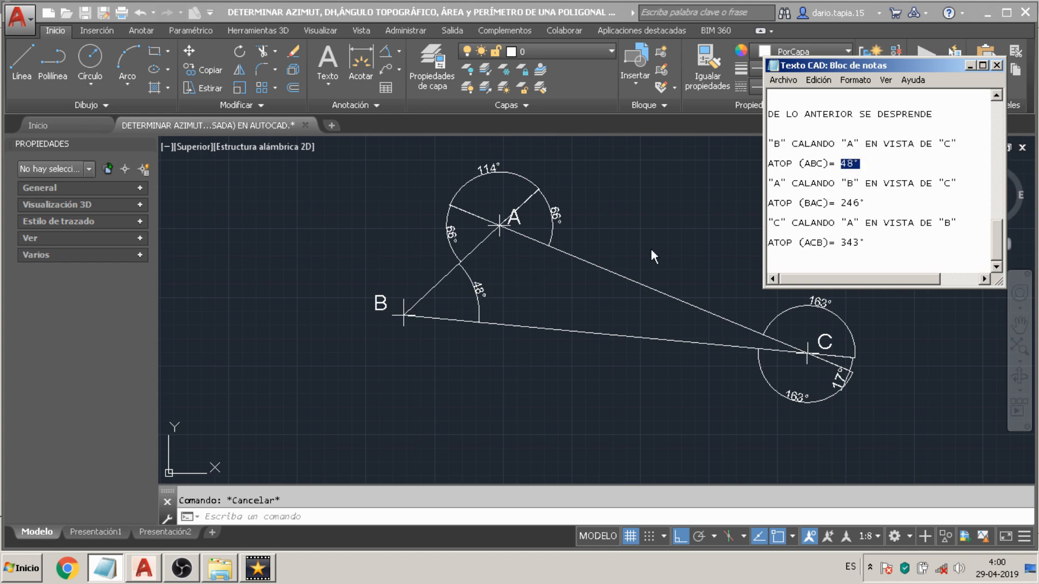
click(769, 183)
shift+click(952, 182)
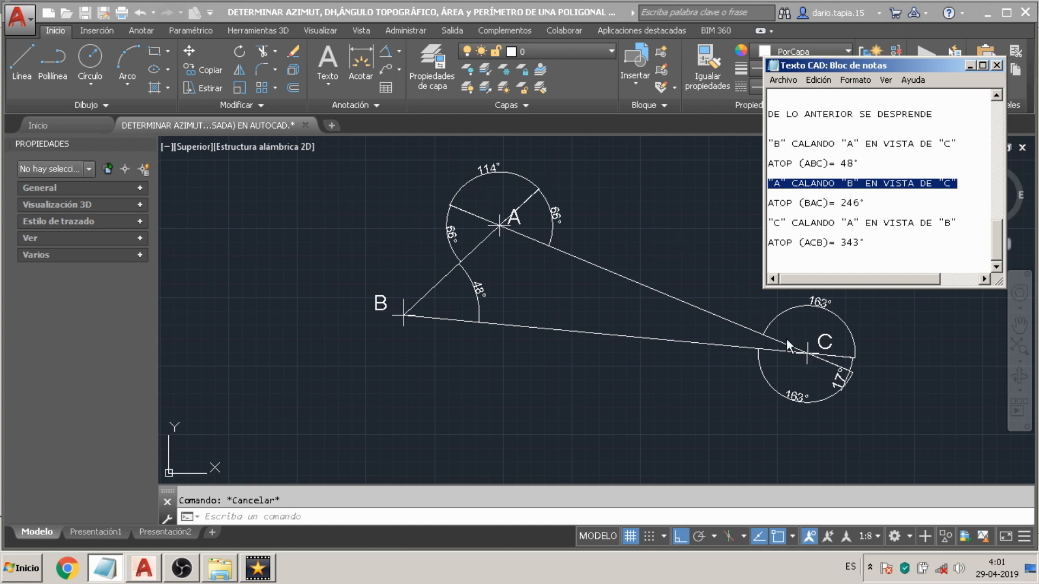
drag(868, 203, 842, 202)
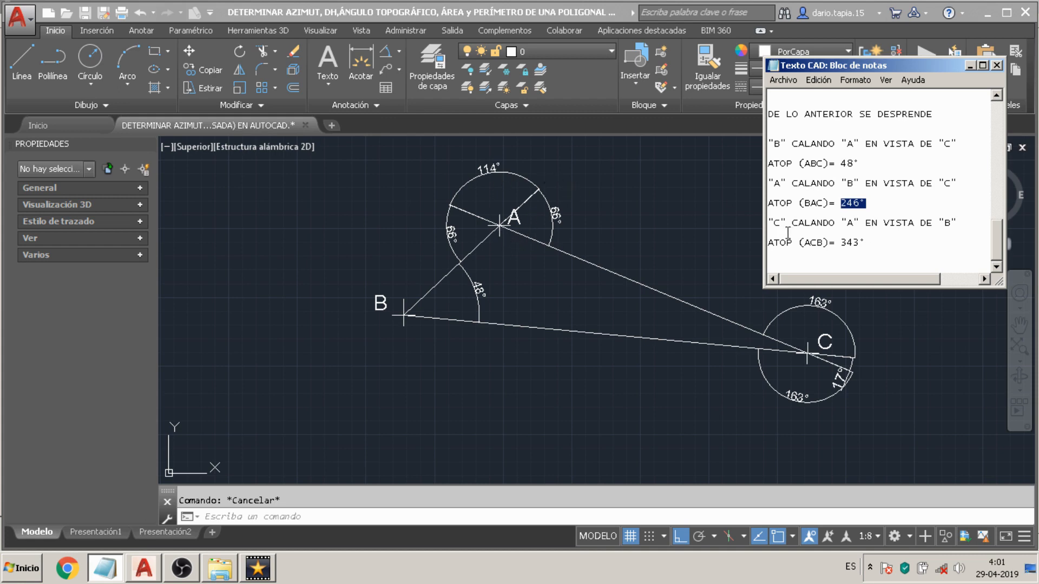
drag(770, 223, 958, 219)
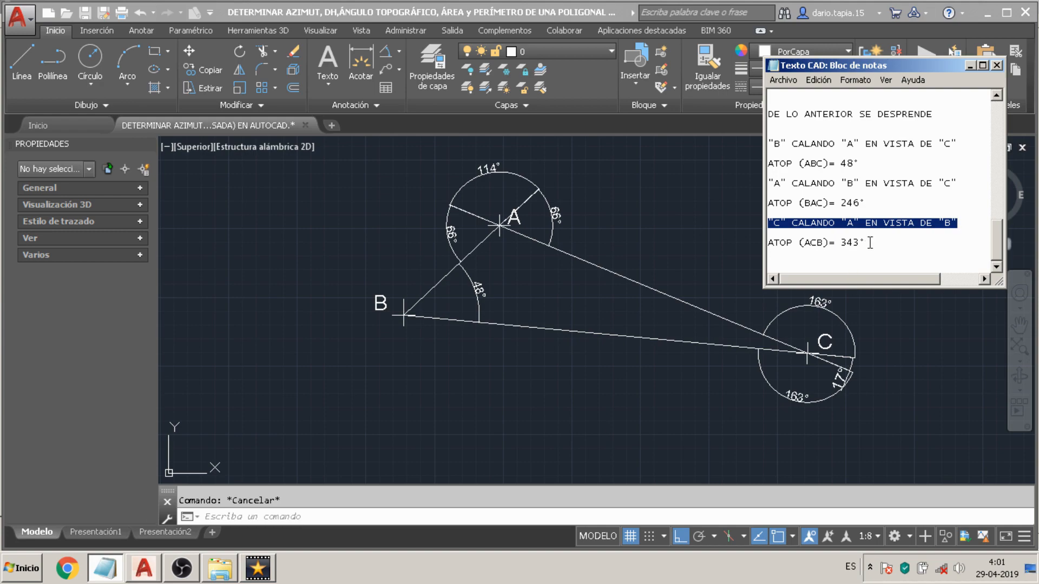
drag(869, 244, 845, 241)
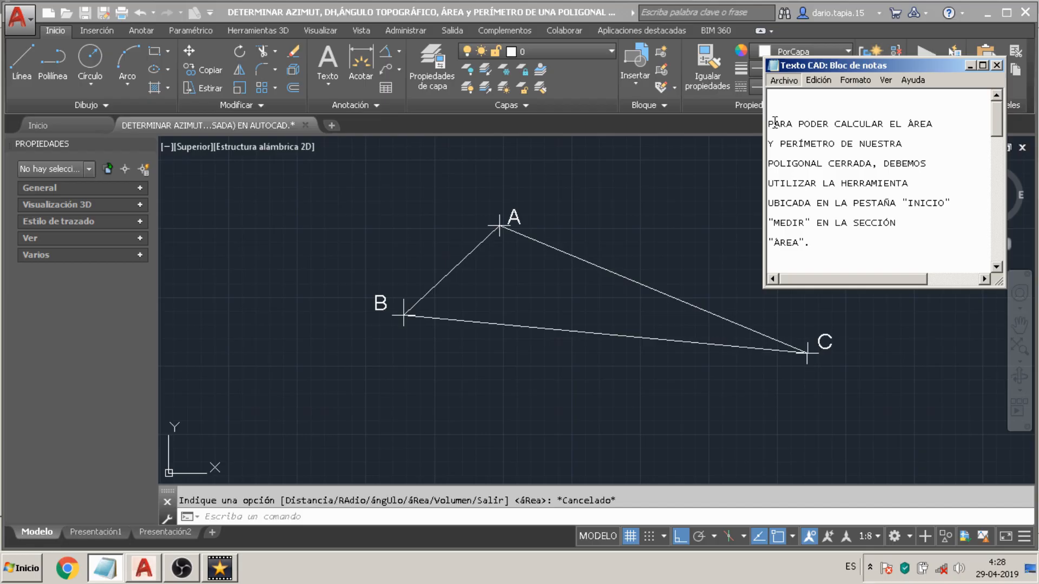
- Read the Notepad instructions on which measuring tool gives the polygon's area and perimeter, and find its place in AutoCAD
drag(769, 124, 950, 201)
double_click(920, 203)
click(599, 3)
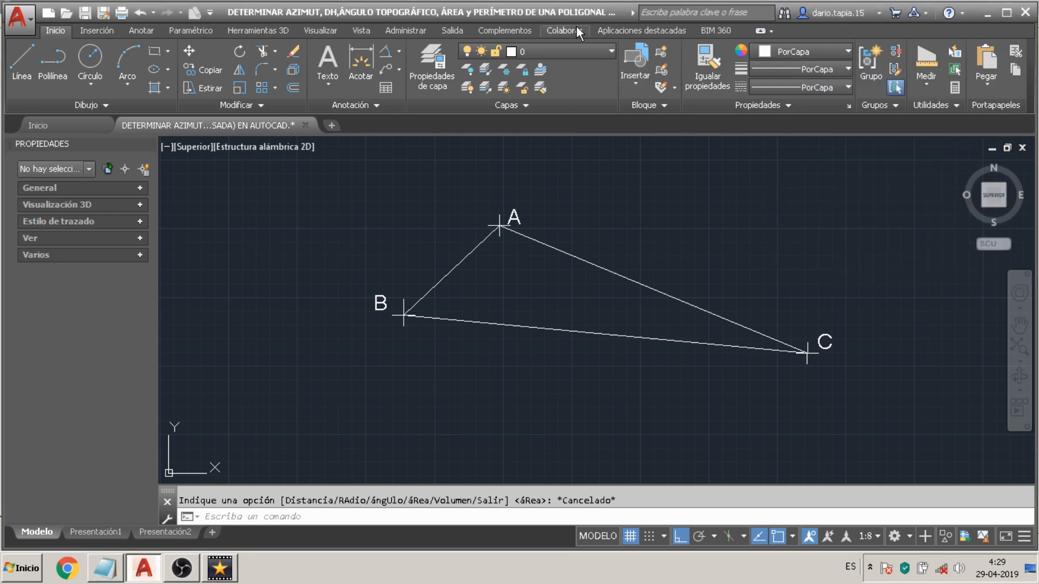
click(625, 28)
click(579, 29)
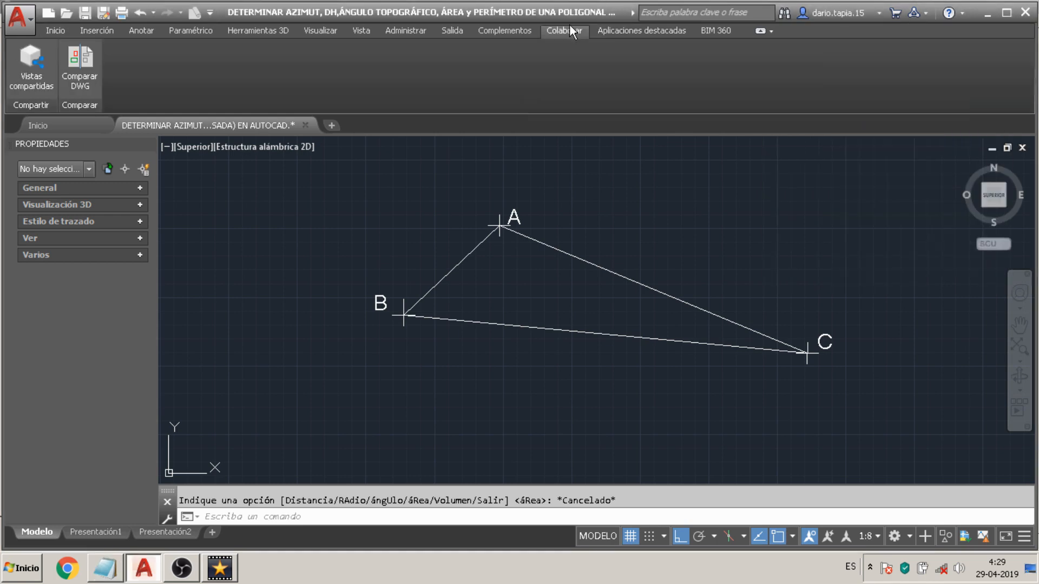
click(136, 31)
click(97, 30)
click(57, 31)
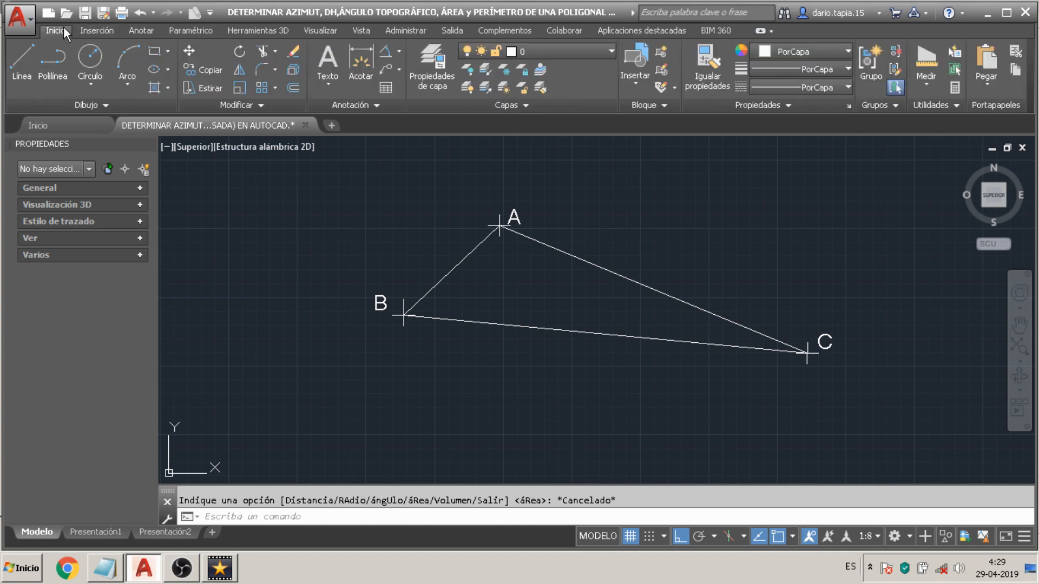
key(alt+Tab)
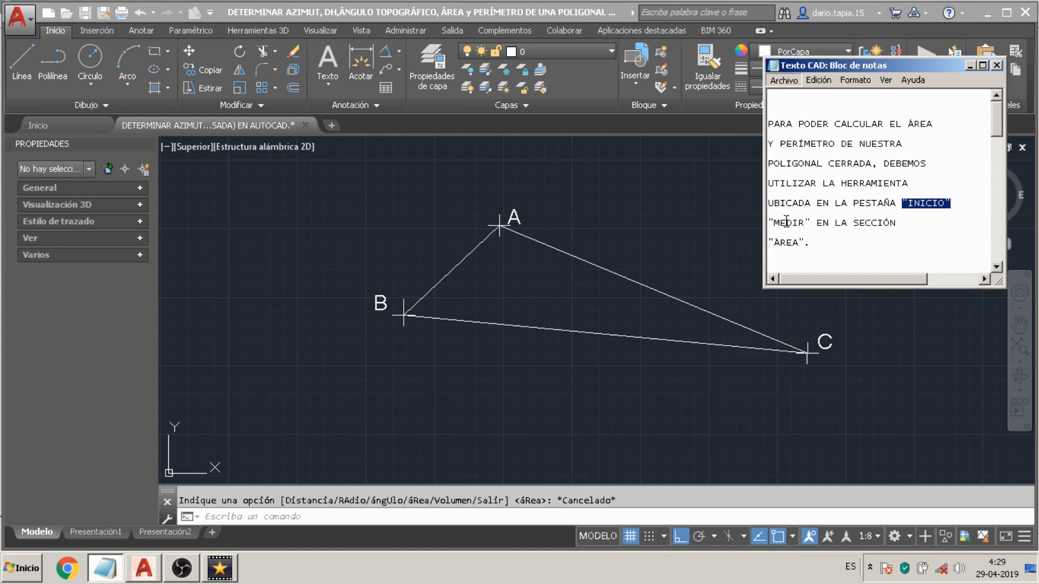
drag(771, 219, 812, 243)
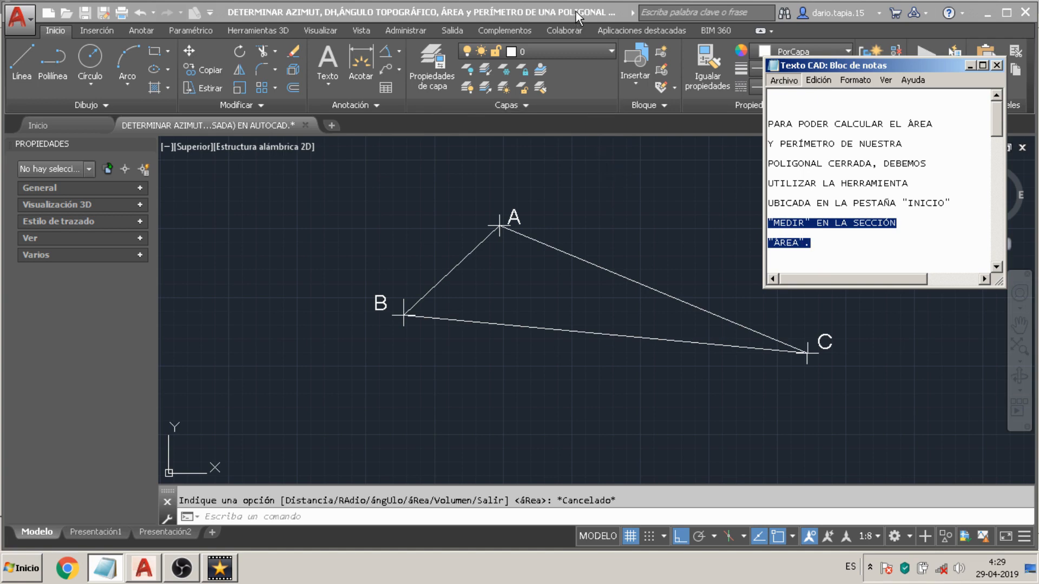
click(669, 155)
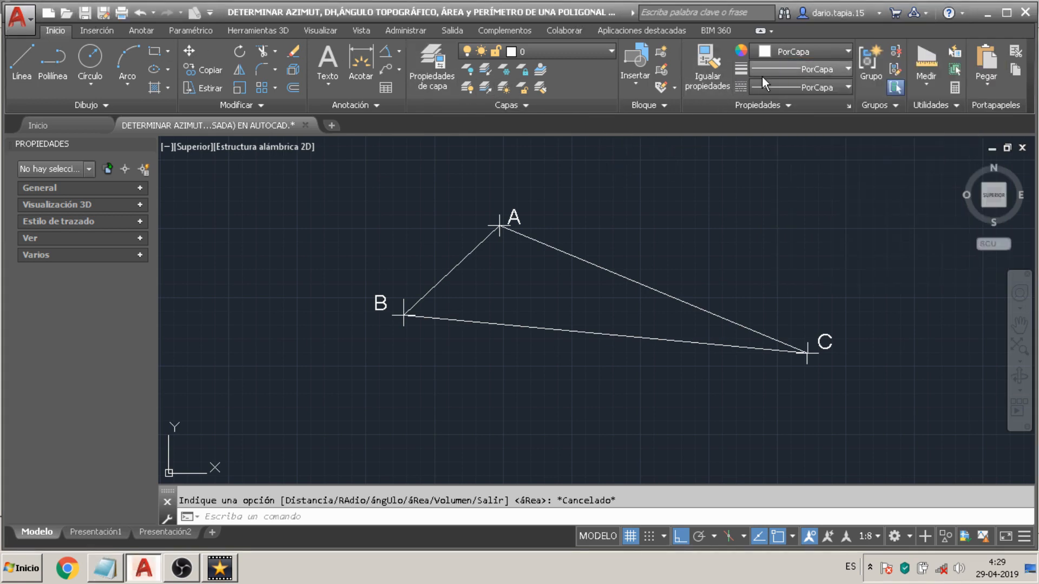
- Start an area measurement and, following the important note in Notepad, reveal the polygon's centre from vertex B without picking it
click(926, 80)
click(949, 199)
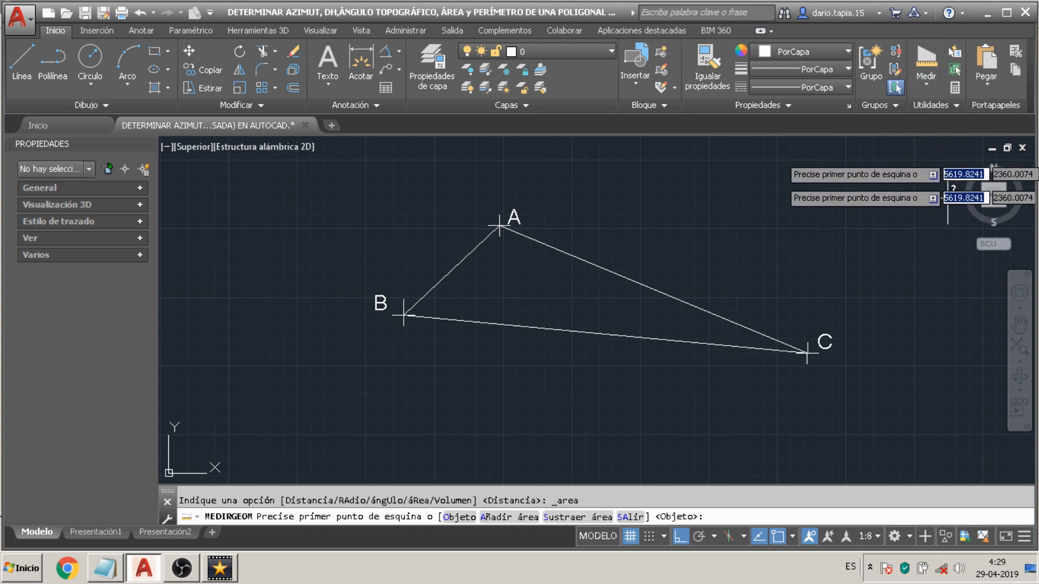
key(alt+Tab)
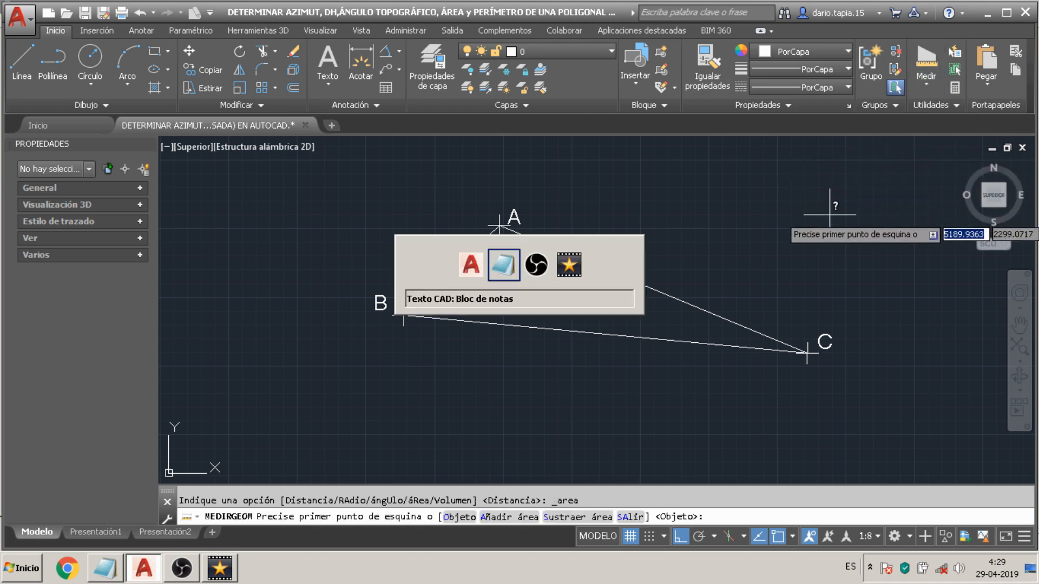
scroll(857, 164, down, 4)
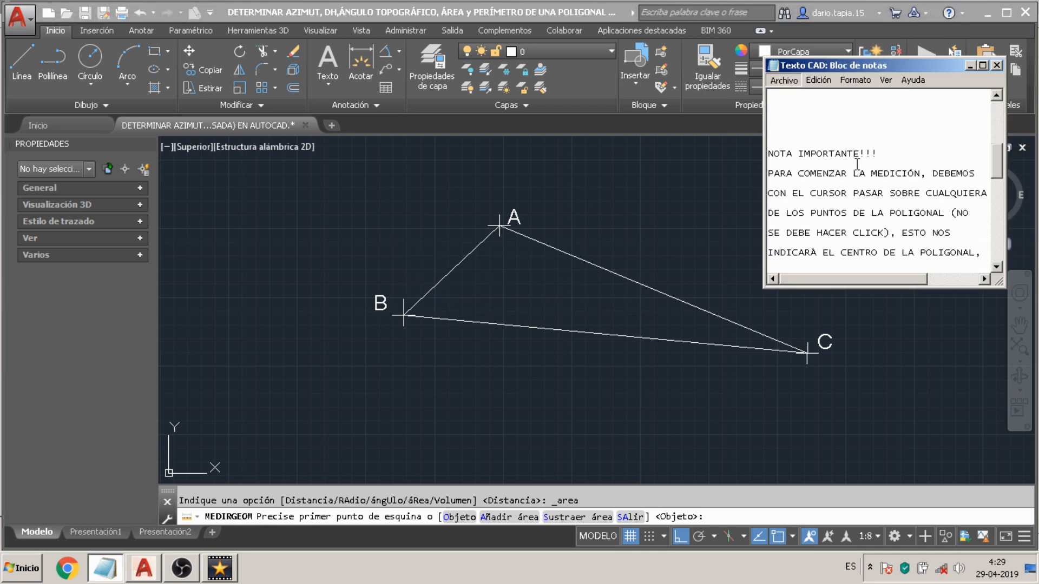
scroll(857, 164, down, 1)
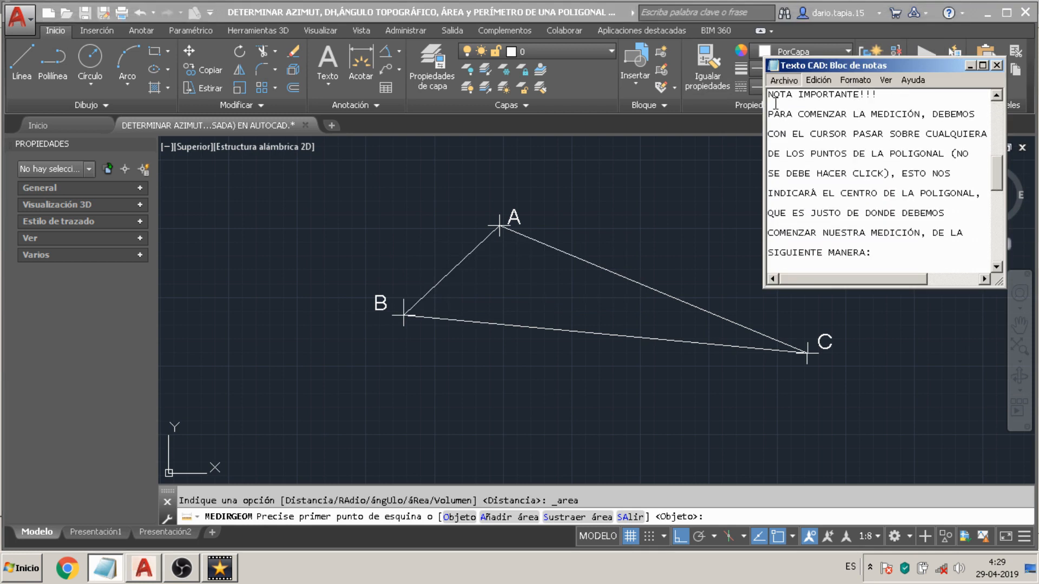
drag(768, 95, 877, 96)
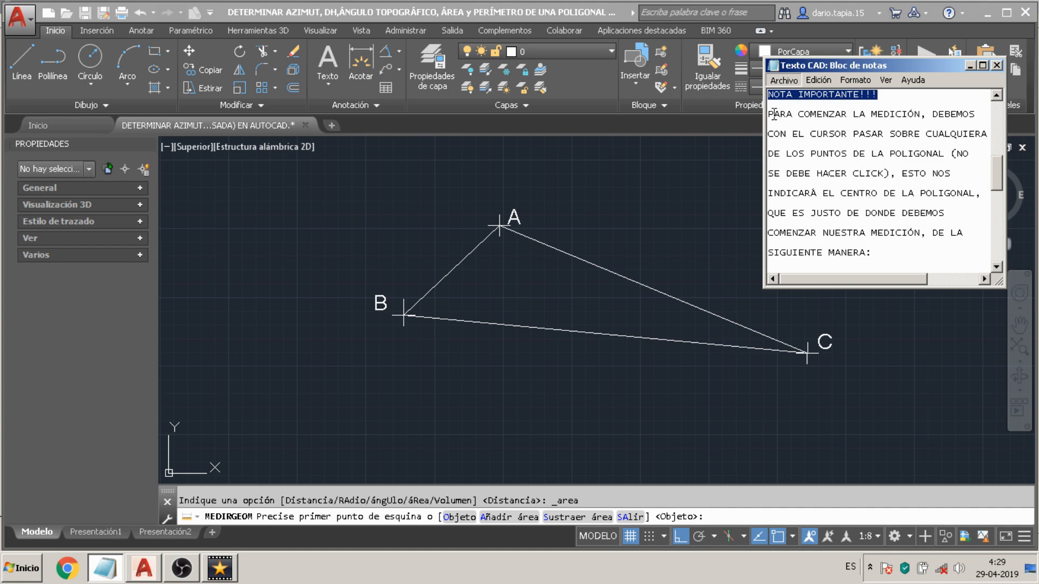
drag(768, 114, 977, 115)
drag(904, 124, 889, 167)
click(932, 161)
click(705, 189)
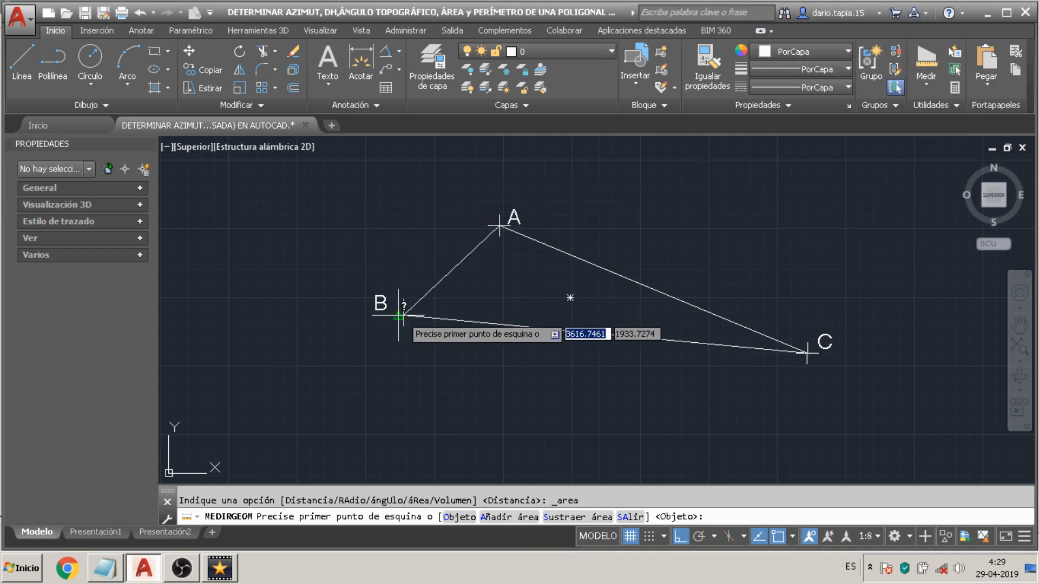
- Read the notes on starting from the centre and pick the polygon's centre as the first point of the area measurement
key(alt+Tab)
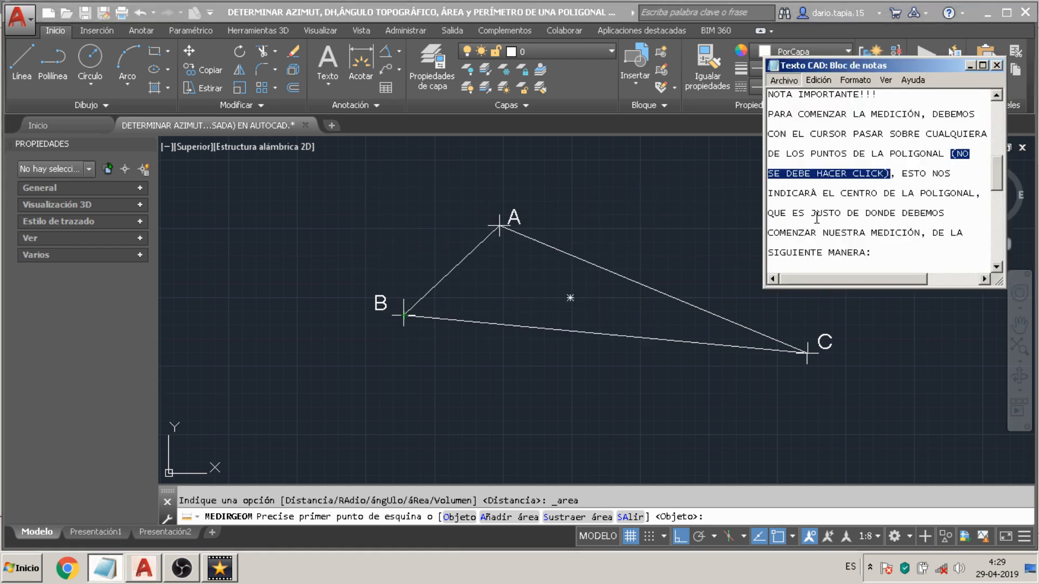
drag(902, 174, 976, 195)
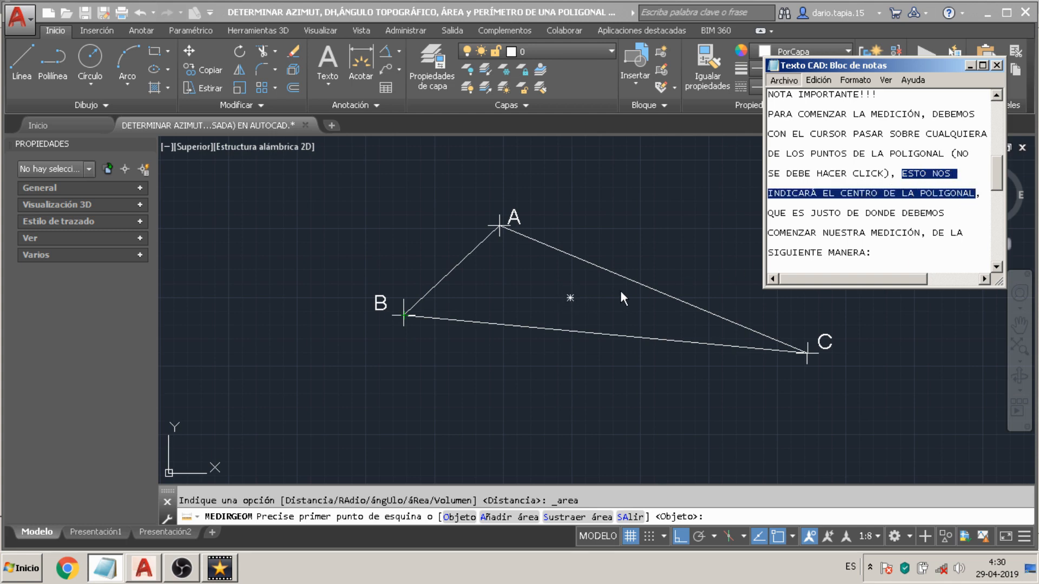
drag(768, 214, 929, 262)
scroll(896, 165, down, 3)
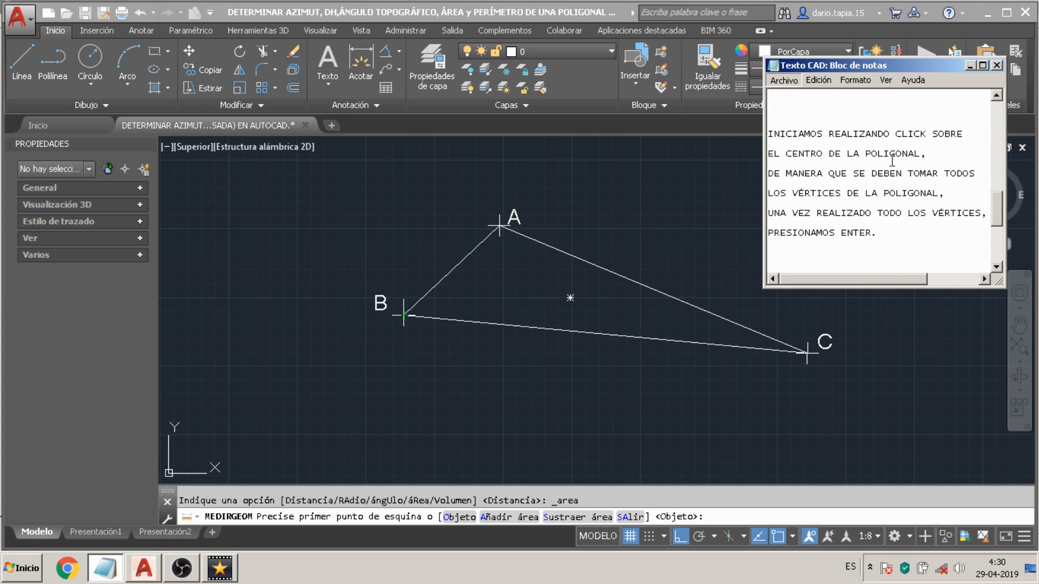
drag(769, 136, 933, 155)
click(921, 124)
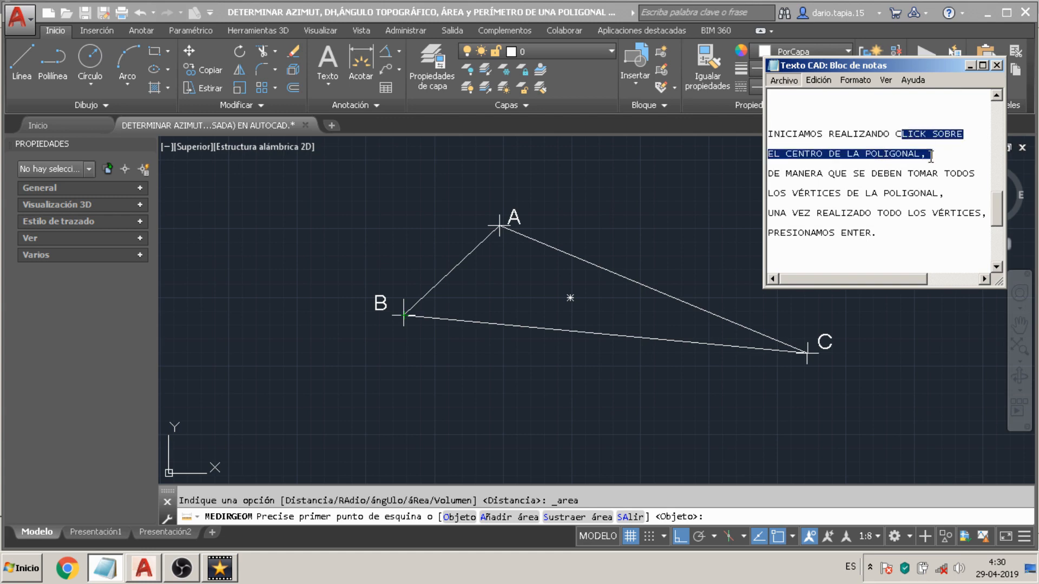
click(891, 119)
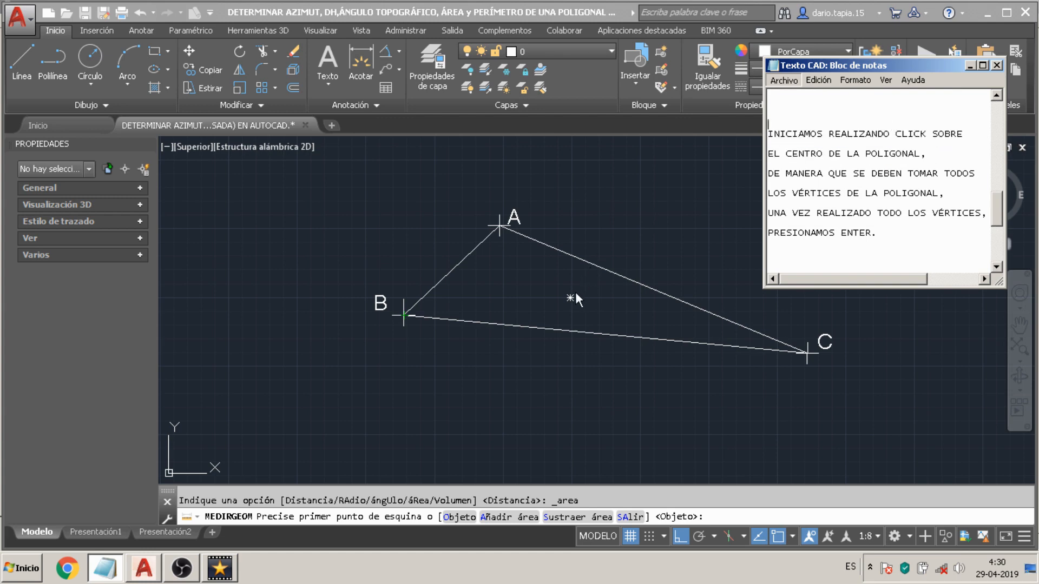
click(570, 296)
click(570, 296)
- Check the note about taking all vertices and add B, A, C and B again to the measured area
key(alt+Tab)
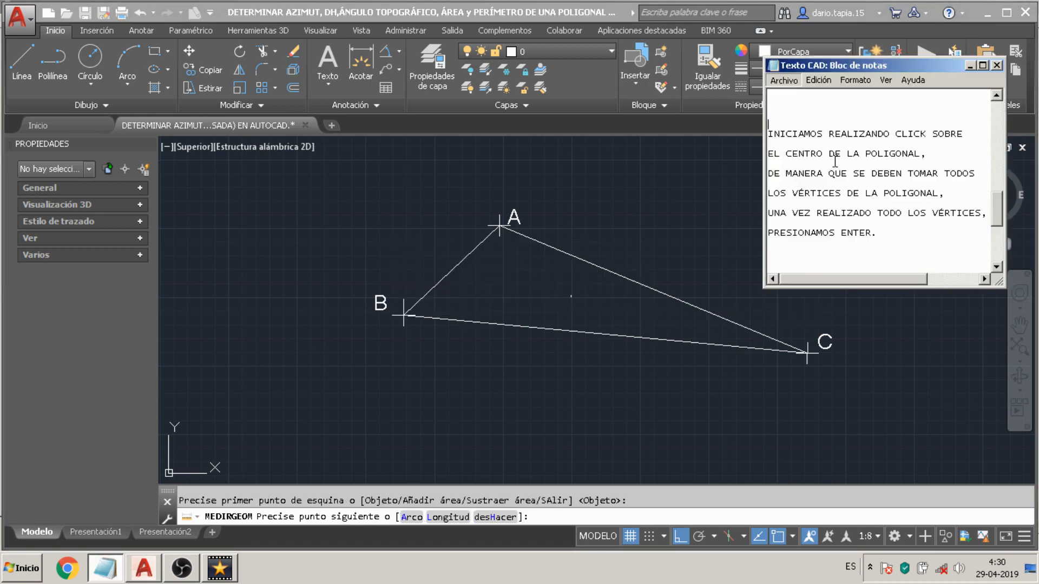
drag(771, 173, 951, 193)
click(964, 191)
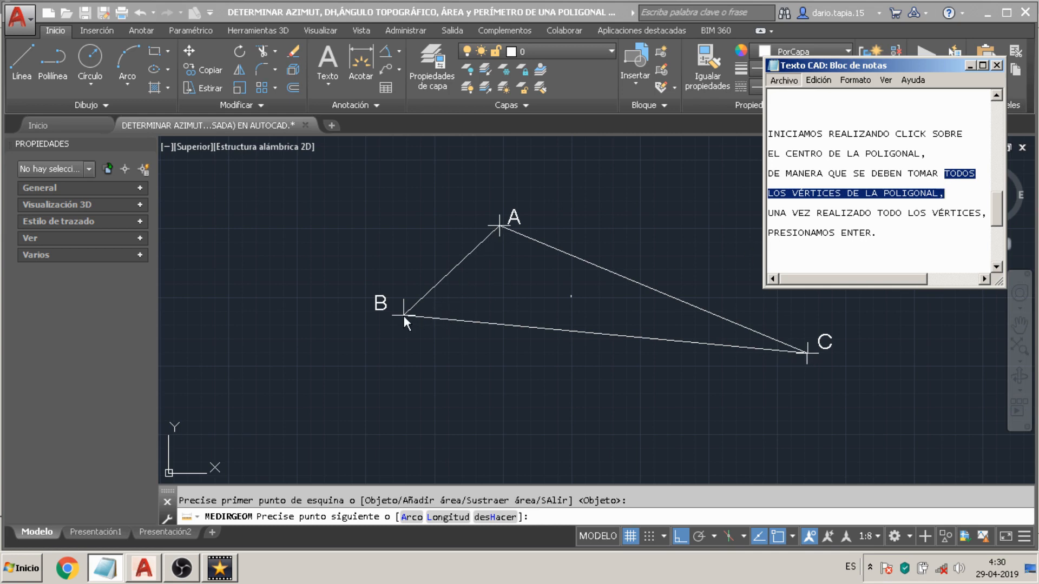
click(403, 316)
click(404, 316)
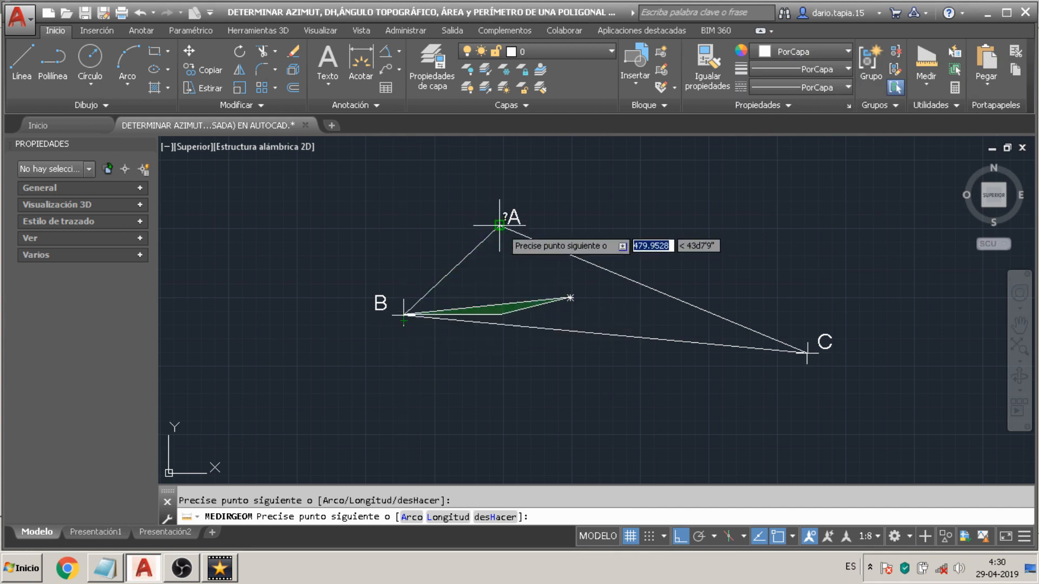
click(499, 225)
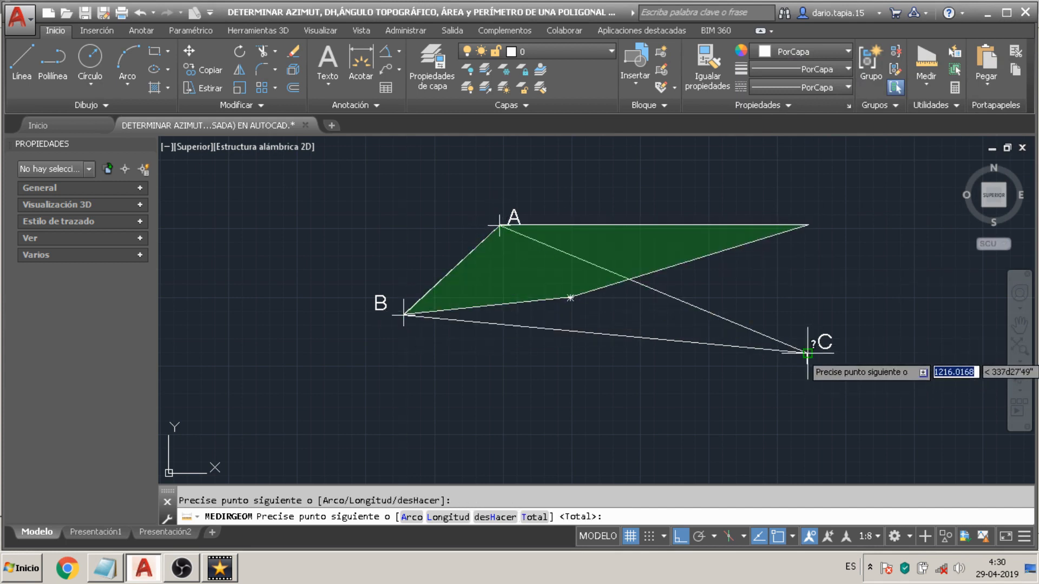
click(807, 353)
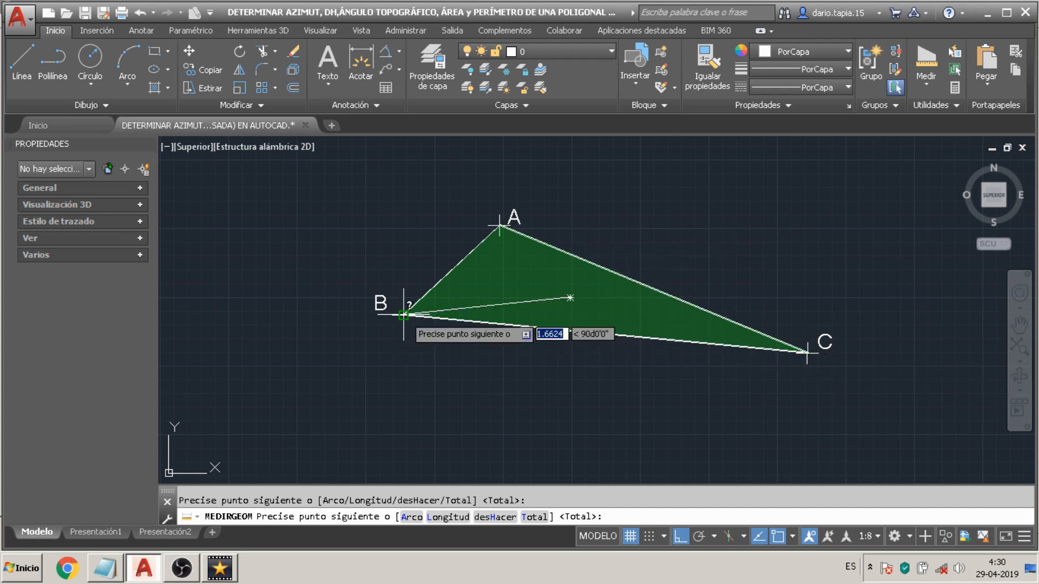
- Check the final instruction in Notepad and complete the measurement to obtain the polygon's area and perimeter
key(alt+Tab)
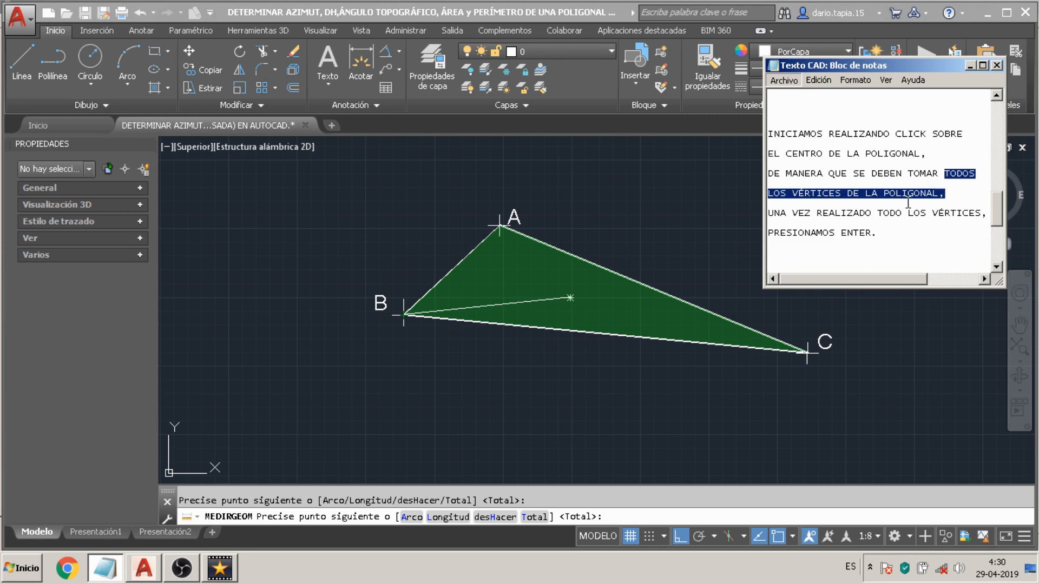
drag(768, 214, 877, 239)
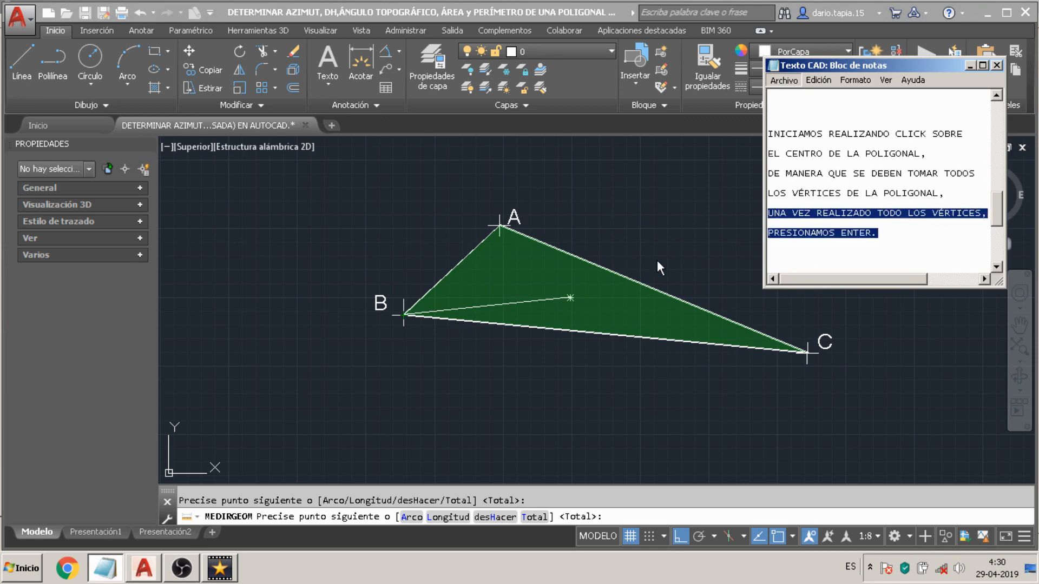
double_click(865, 234)
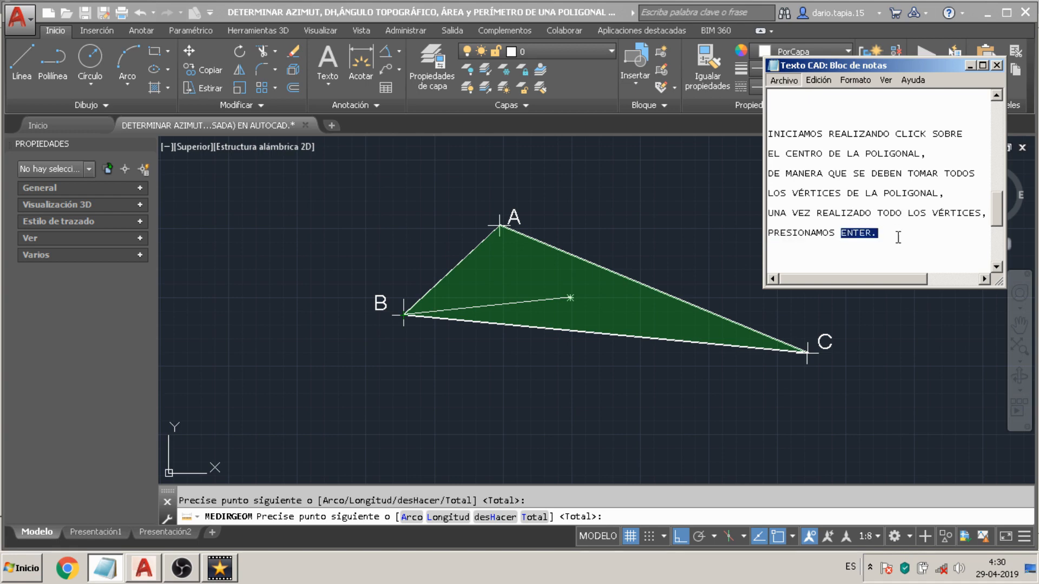
click(406, 317)
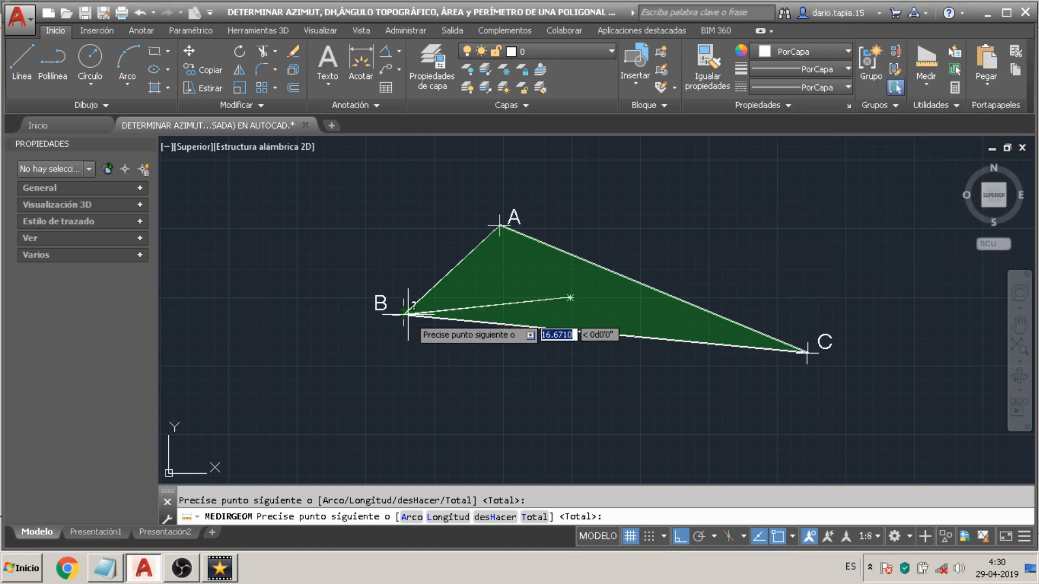
key(Return)
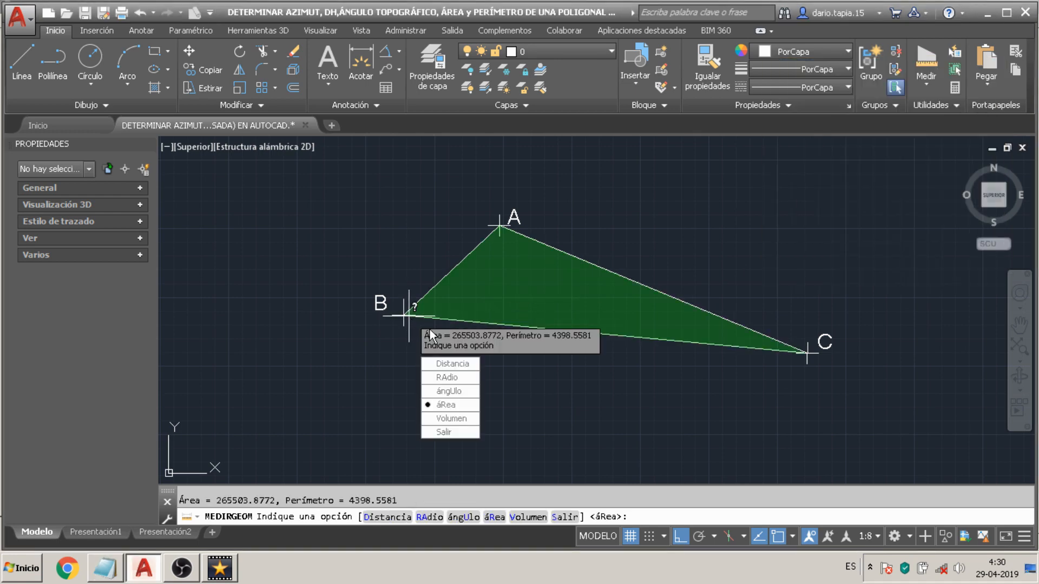
- Switch to Notepad and read the closing note alongside the measured area and perimeter
key(alt+Tab)
scroll(863, 215, down, 5)
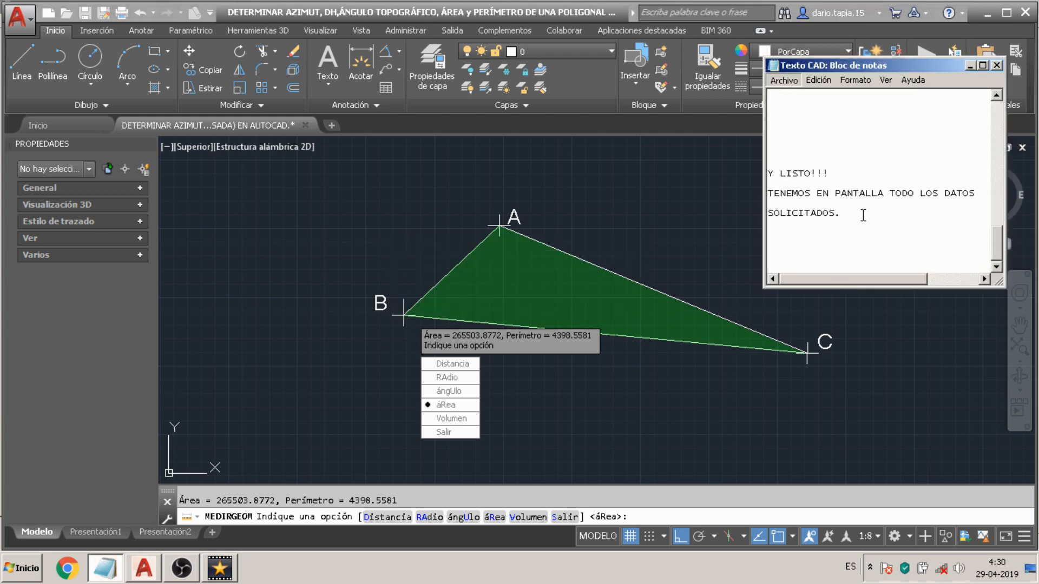
drag(864, 215, 767, 175)
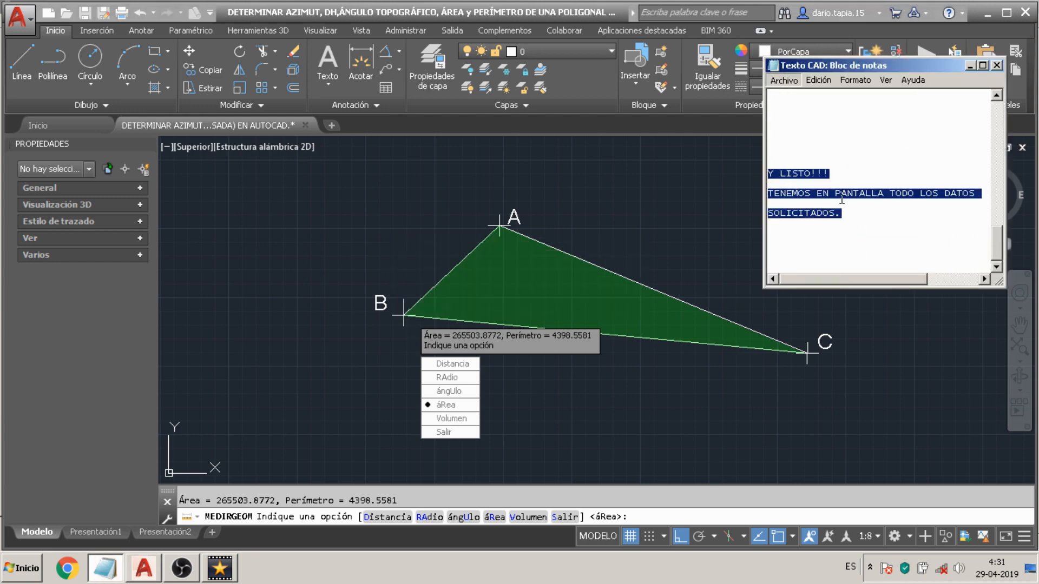
click(913, 217)
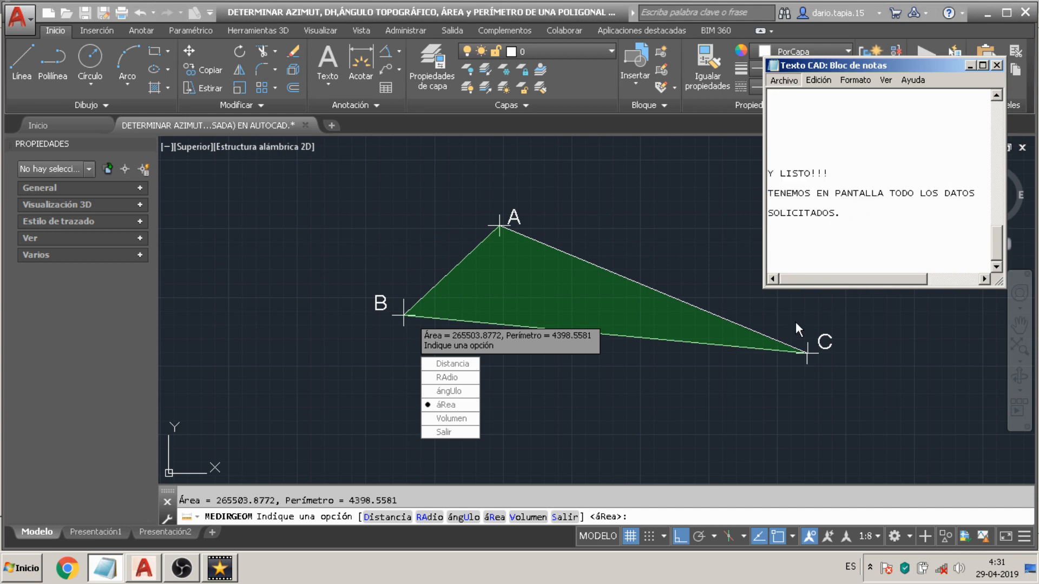